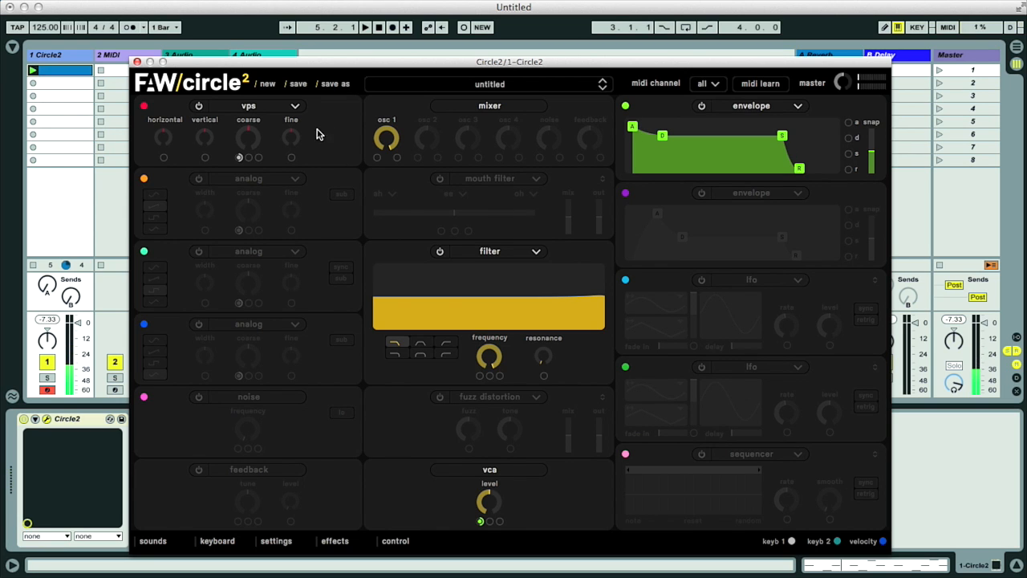
# Change oscillator 1 from VPS to an analog oscillator, audition its waveforms, and settle on the sawtooth
pyautogui.click(274, 107)
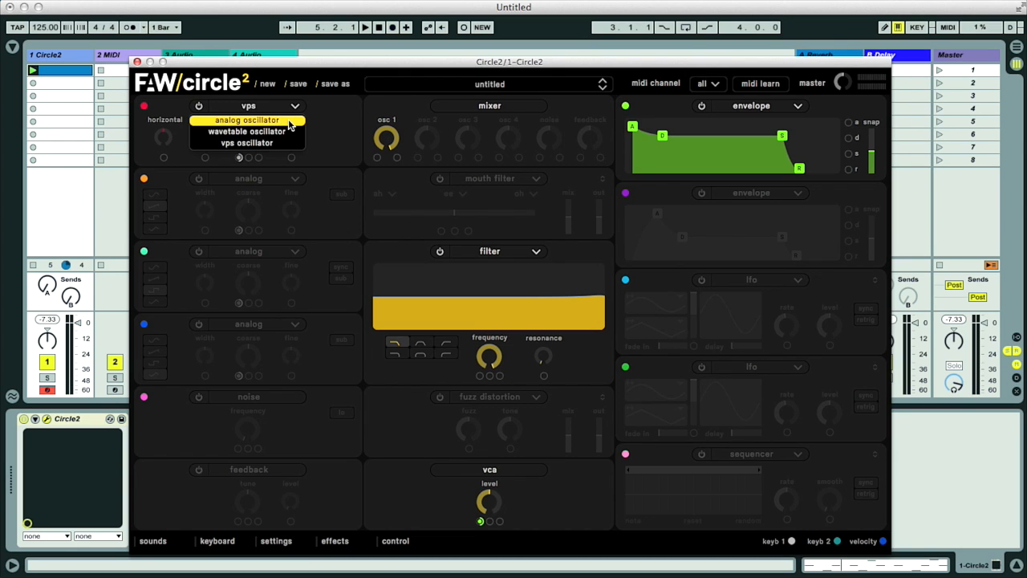
pyautogui.click(291, 122)
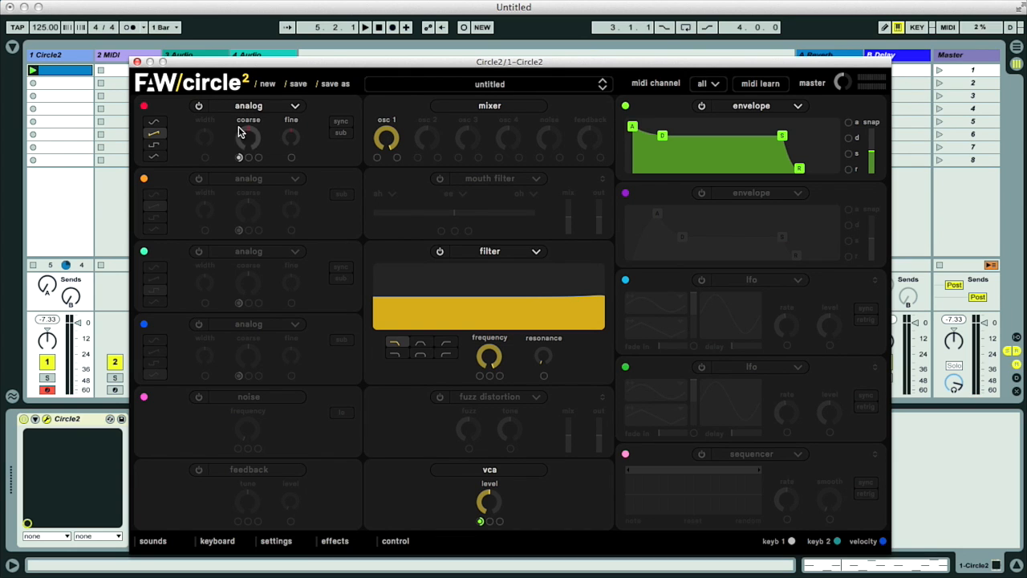
pyautogui.click(153, 144)
pyautogui.click(157, 123)
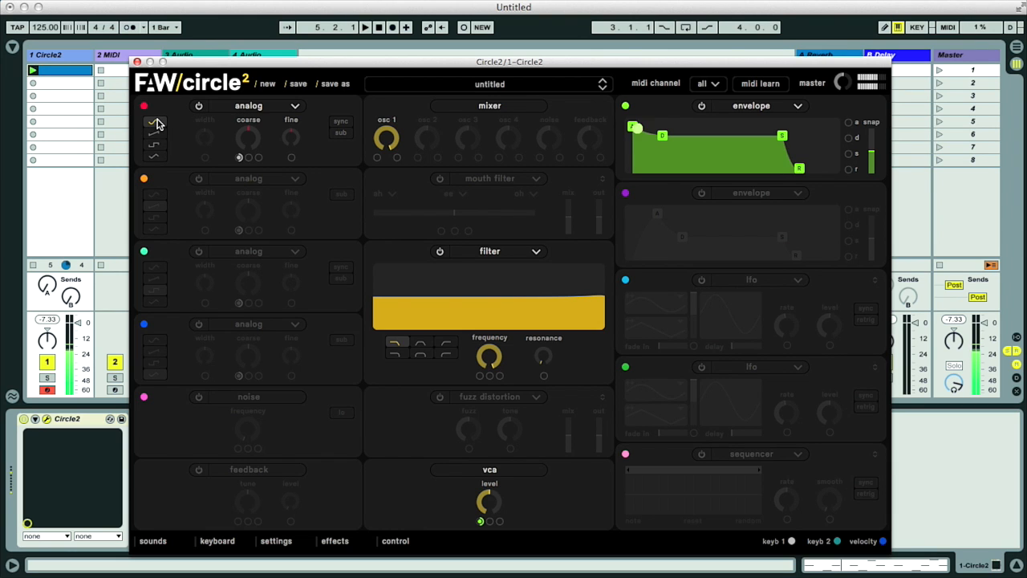
pyautogui.click(155, 158)
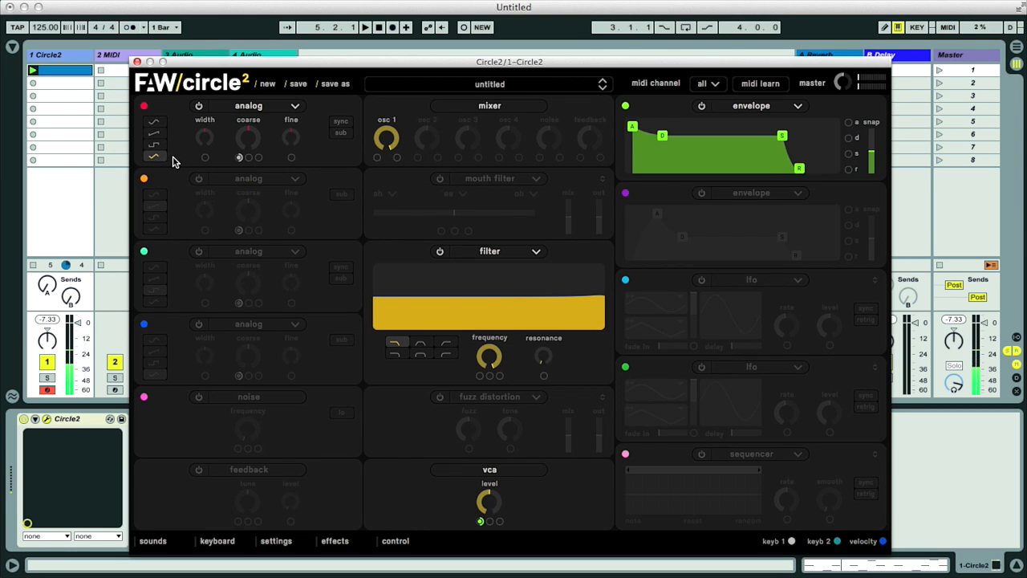
pyautogui.click(150, 136)
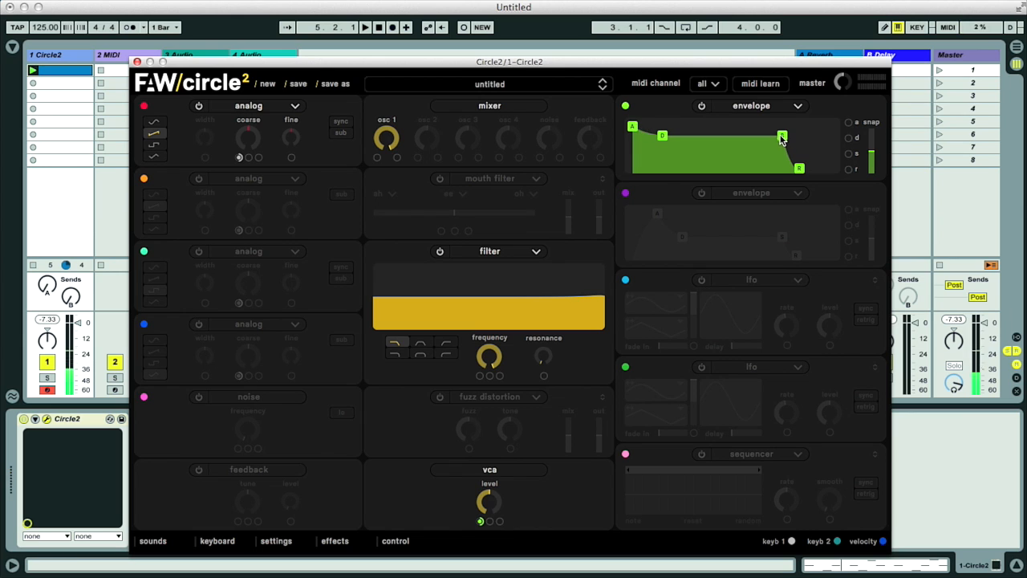
# Shape the first envelope into a short pluck with zero sustain, a quick decay and a short release
pyautogui.moveTo(784, 140)
pyautogui.moveTo(784, 140); pyautogui.dragTo(812, 172)
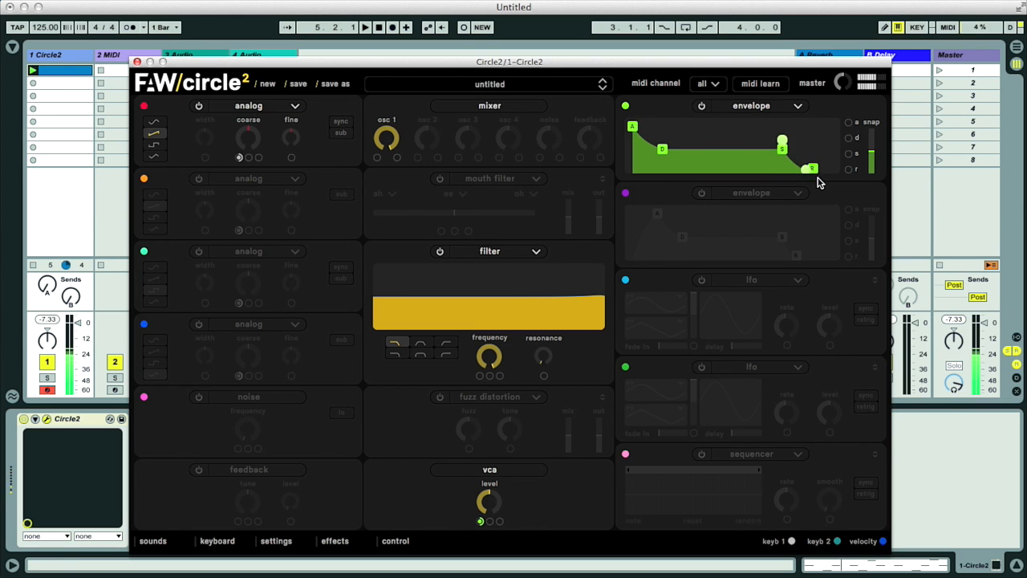
pyautogui.moveTo(813, 173); pyautogui.dragTo(775, 190)
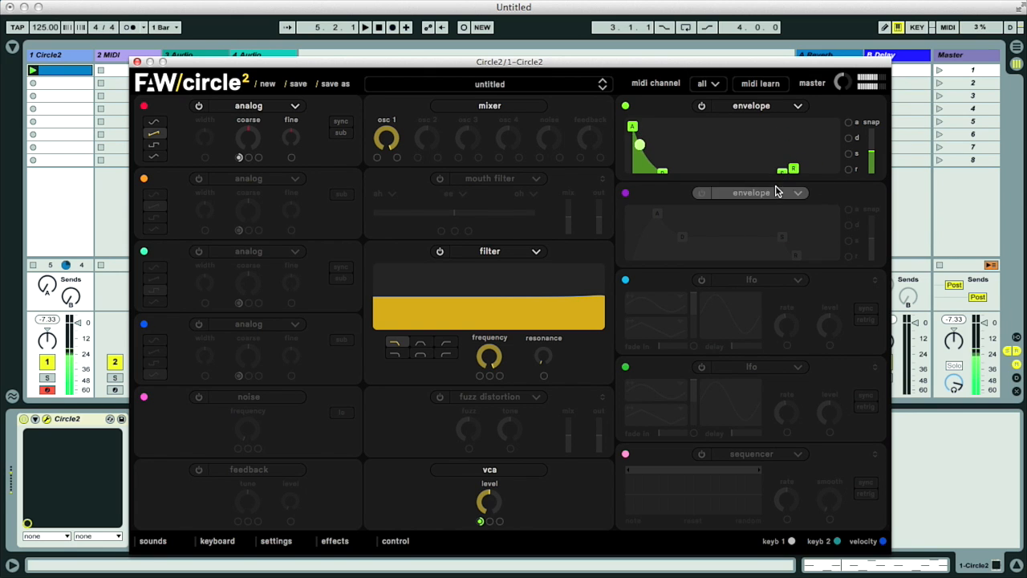
pyautogui.moveTo(665, 171); pyautogui.dragTo(658, 175)
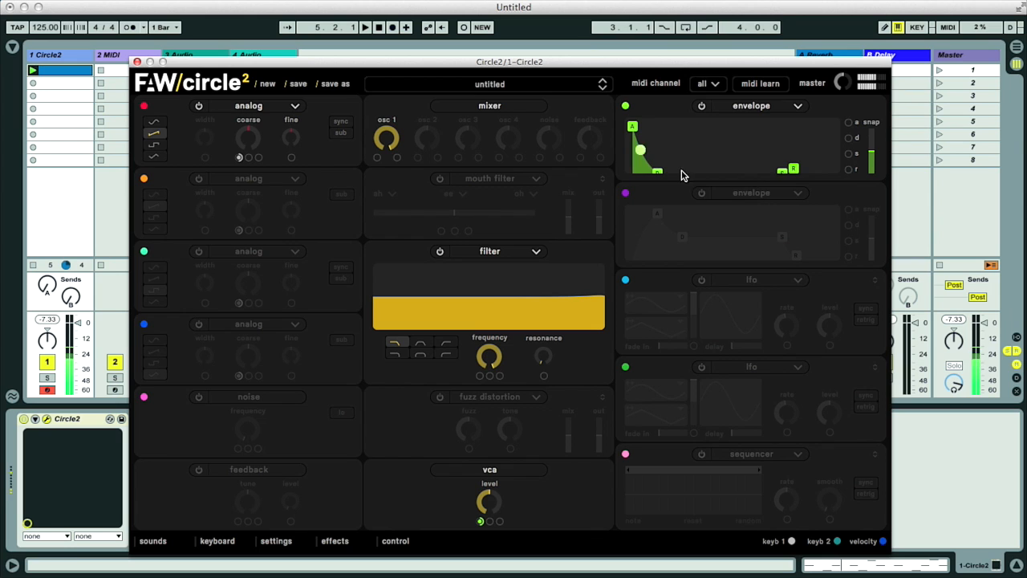
pyautogui.moveTo(794, 172); pyautogui.dragTo(790, 171)
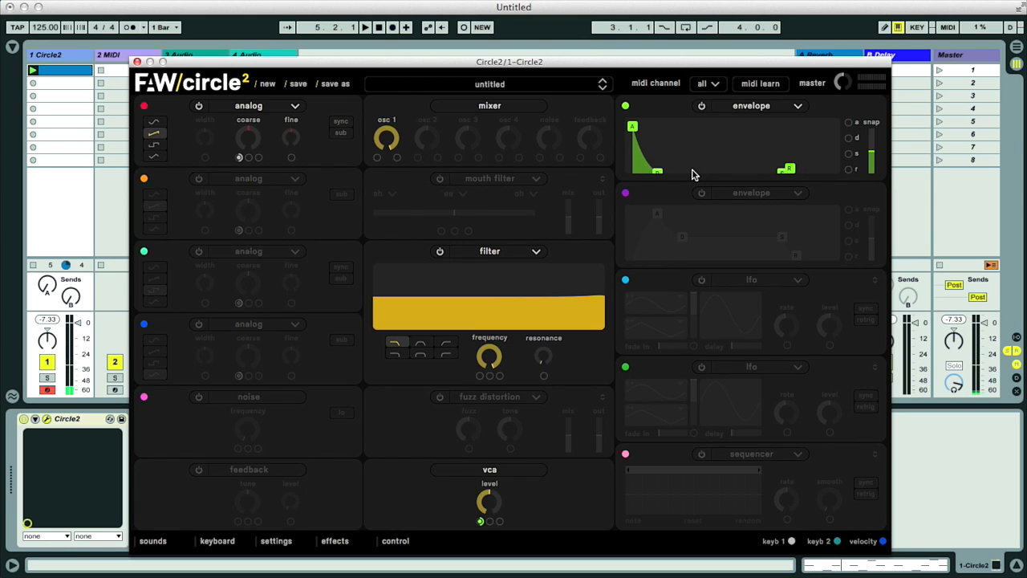
# Enable the second envelope and assign it to modulate oscillator 1's coarse pitch
pyautogui.click(701, 194)
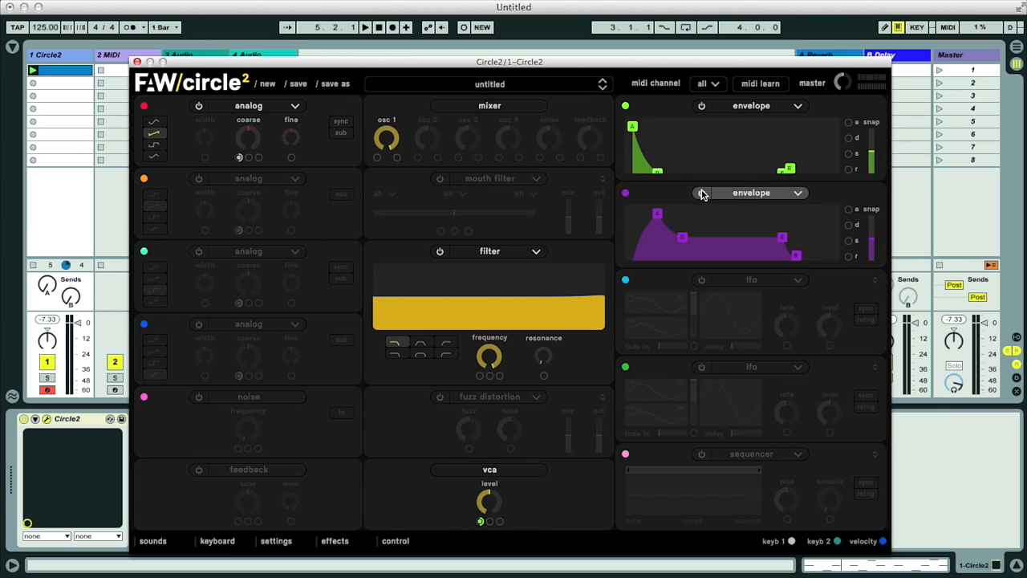
pyautogui.moveTo(625, 194); pyautogui.dragTo(625, 194)
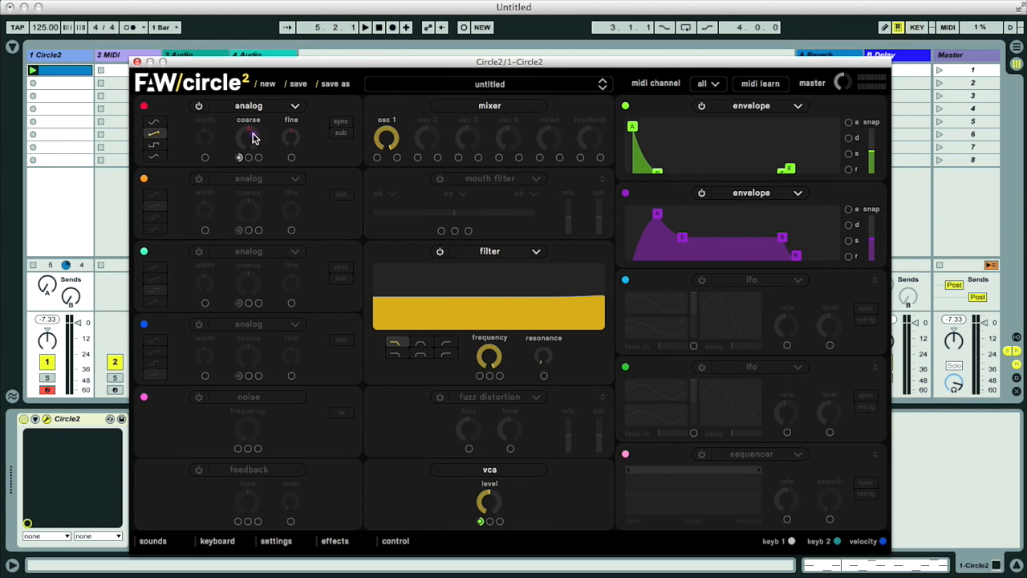
pyautogui.moveTo(238, 162); pyautogui.dragTo(238, 162)
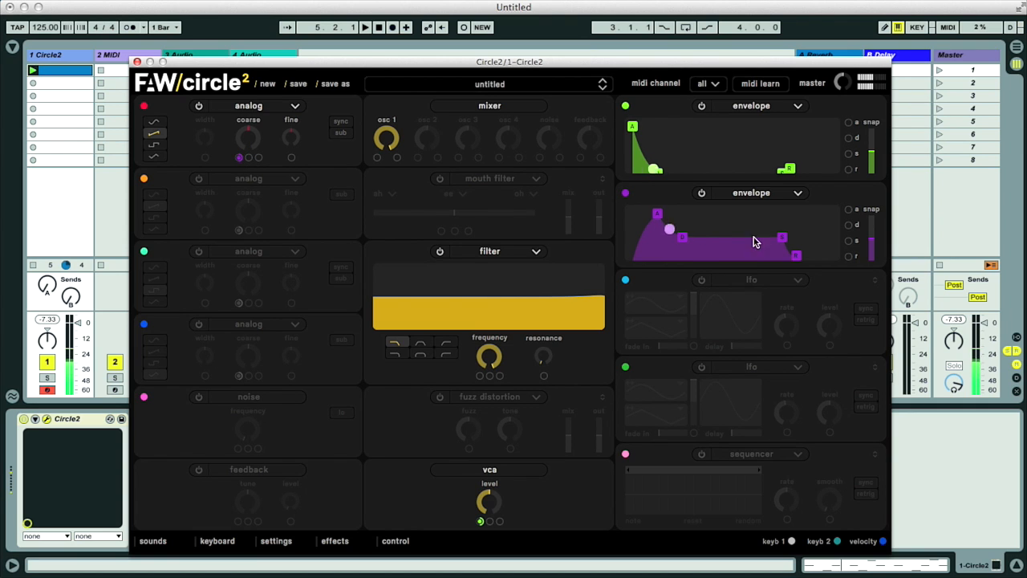
# Shape the second envelope with a short attack, a quick decay and zero sustain
pyautogui.moveTo(682, 234); pyautogui.dragTo(654, 236)
pyautogui.moveTo(782, 239); pyautogui.dragTo(782, 257)
pyautogui.moveTo(657, 256)
pyautogui.mouseDown()
pyautogui.moveTo(648, 244)
pyautogui.moveTo(665, 259)
pyautogui.mouseUp()
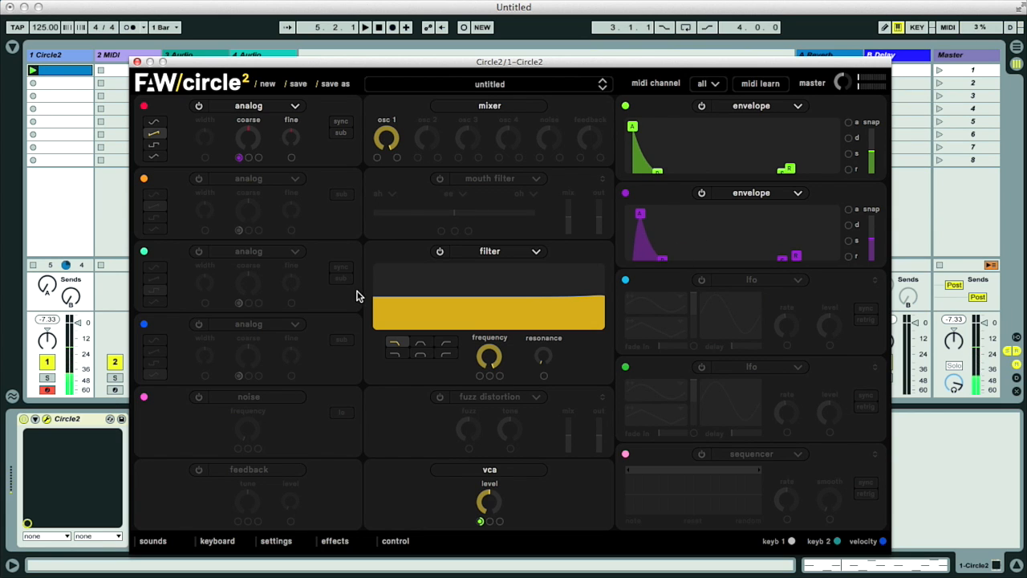
# Enable oscillator 2 as an analog sawtooth and turn on sync for oscillator 1
pyautogui.click(199, 179)
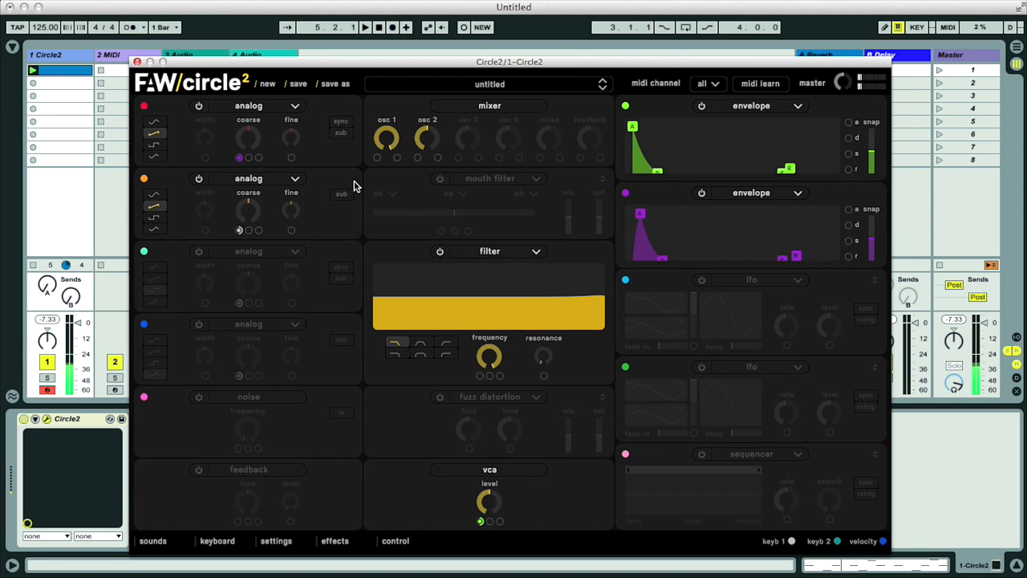
pyautogui.click(345, 124)
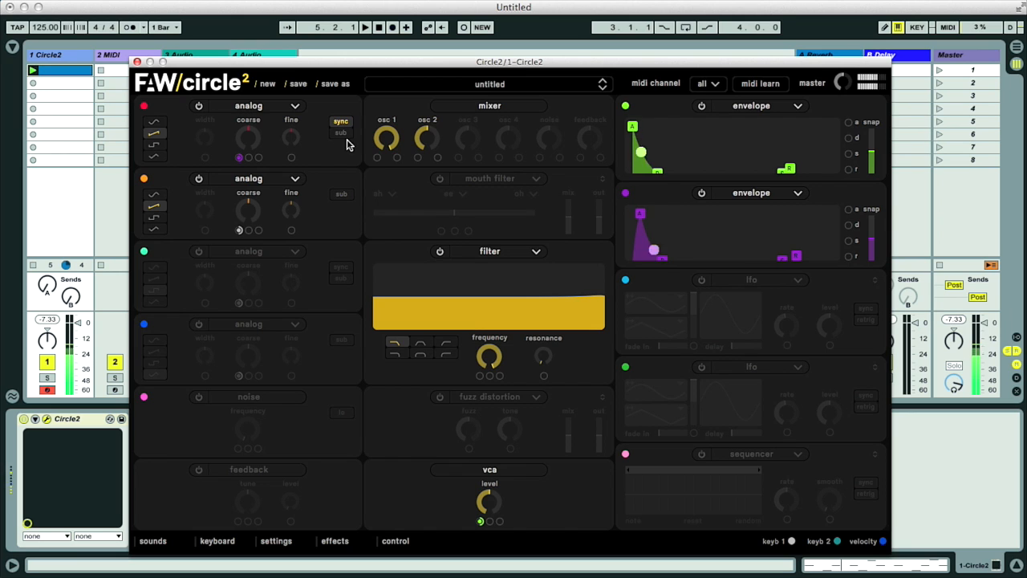
# Lower oscillator 2's coarse pitch and fine-tune the second envelope's decay to be slightly longer
pyautogui.moveTo(658, 259)
pyautogui.mouseDown()
pyautogui.moveTo(673, 266)
pyautogui.moveTo(665, 264)
pyautogui.mouseUp()
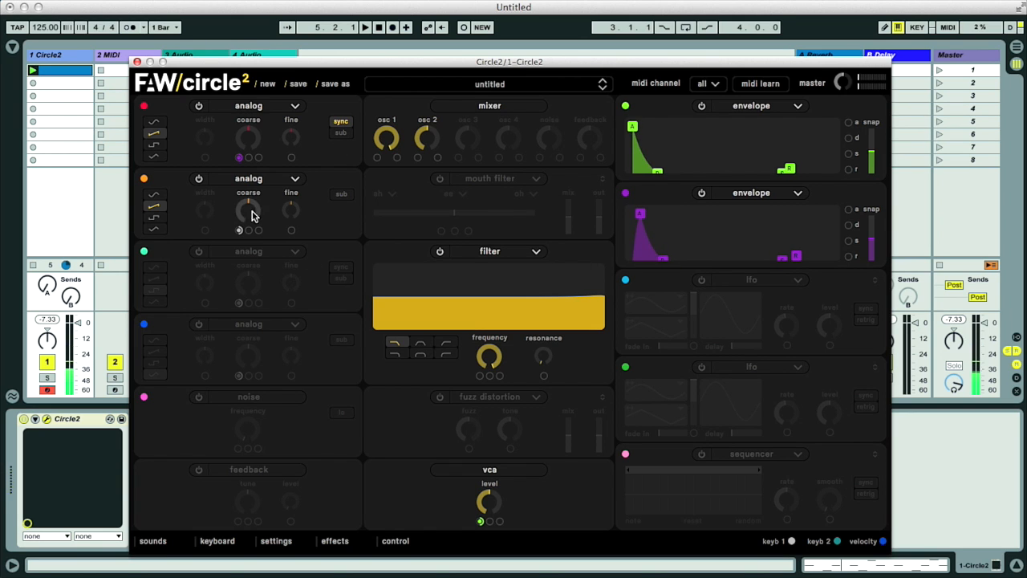
pyautogui.moveTo(250, 203)
pyautogui.moveTo(249, 204); pyautogui.dragTo(239, 251)
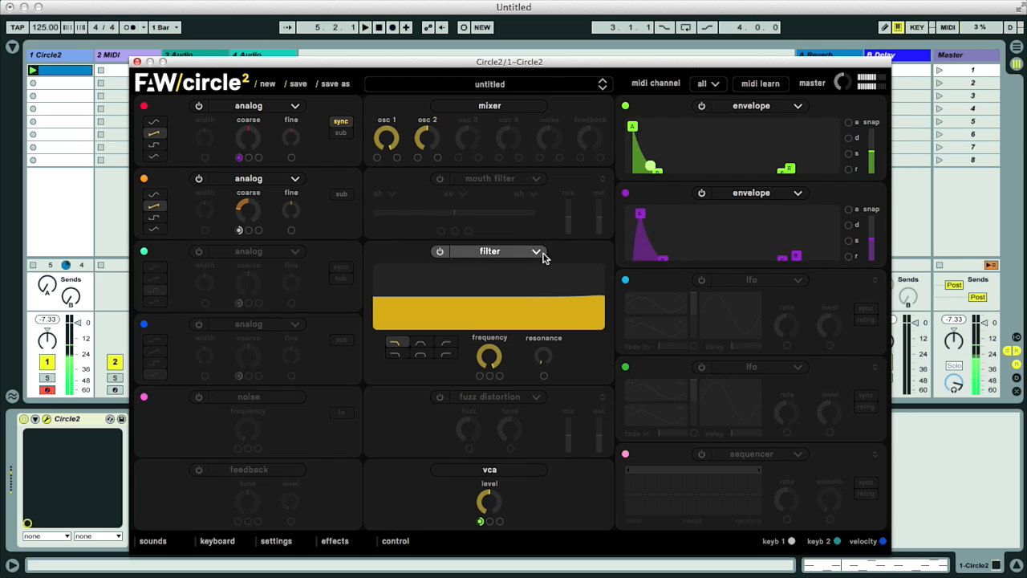
pyautogui.moveTo(663, 262)
pyautogui.mouseDown()
pyautogui.moveTo(679, 263)
pyautogui.moveTo(655, 266)
pyautogui.moveTo(669, 259)
pyautogui.mouseUp()
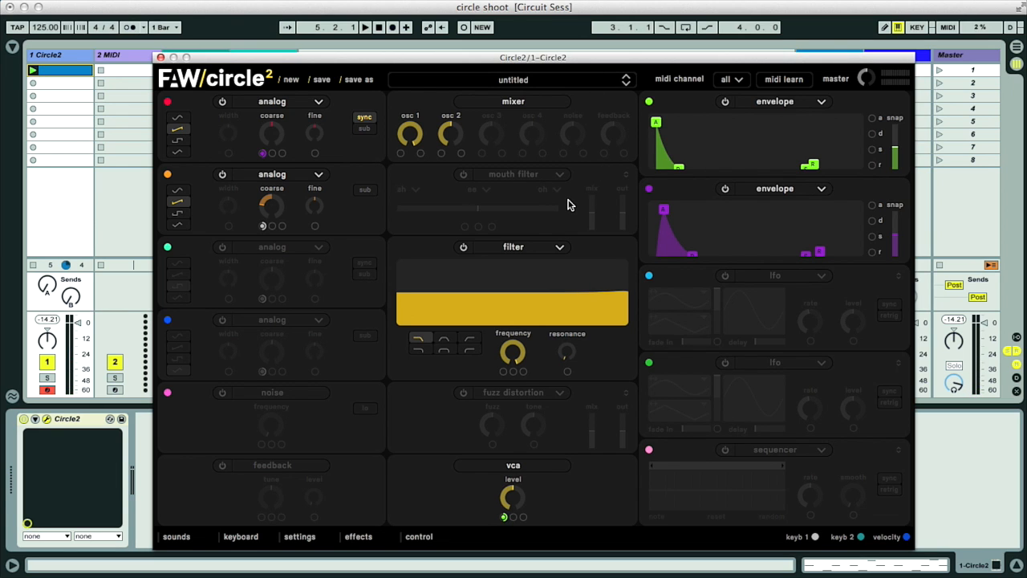
# Enable the mouth filter, raise its output to maximum, and shift its vowel position slightly from ee towards oh
pyautogui.click(462, 175)
pyautogui.moveTo(626, 220); pyautogui.dragTo(622, 196)
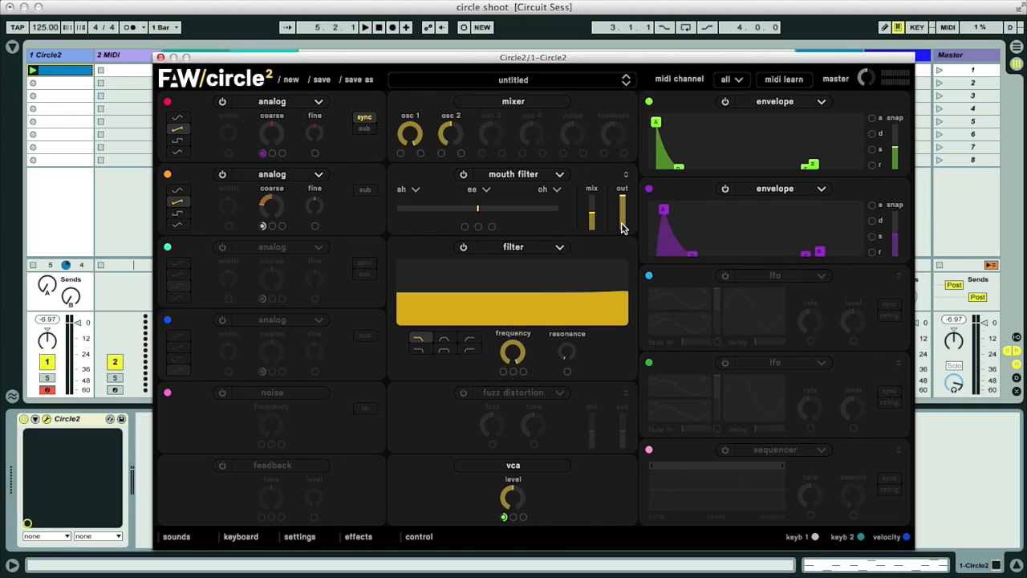
pyautogui.moveTo(624, 201); pyautogui.dragTo(593, 212)
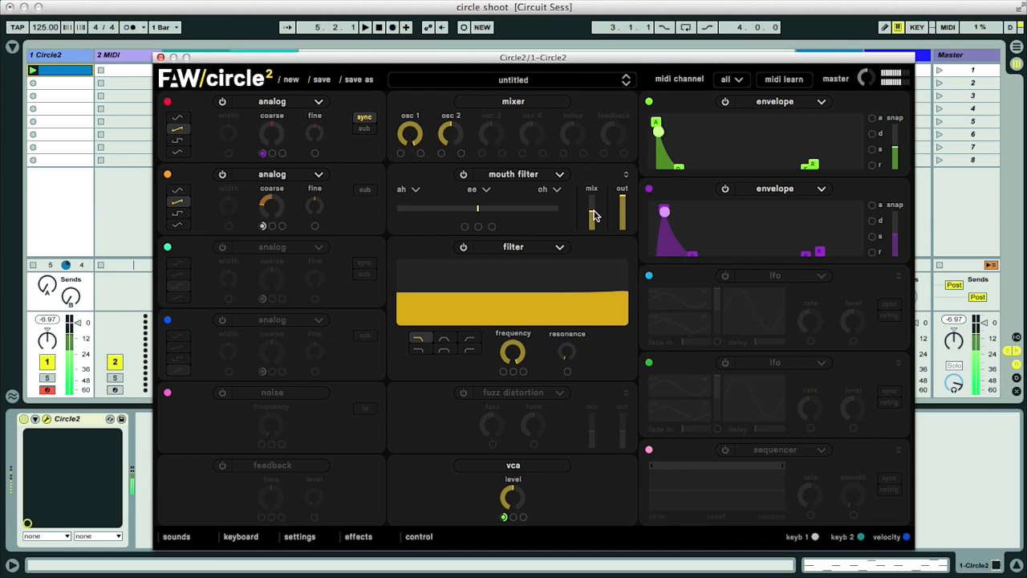
pyautogui.moveTo(479, 213)
pyautogui.mouseDown()
pyautogui.moveTo(521, 206)
pyautogui.moveTo(414, 210)
pyautogui.moveTo(541, 210)
pyautogui.moveTo(498, 211)
pyautogui.mouseUp()
pyautogui.click(483, 193)
pyautogui.click(485, 225)
pyautogui.click(487, 190)
pyautogui.click(480, 214)
# Enable the first LFO, assign it to the mouth filter's vowel position, and slow its rate slightly
pyautogui.click(726, 276)
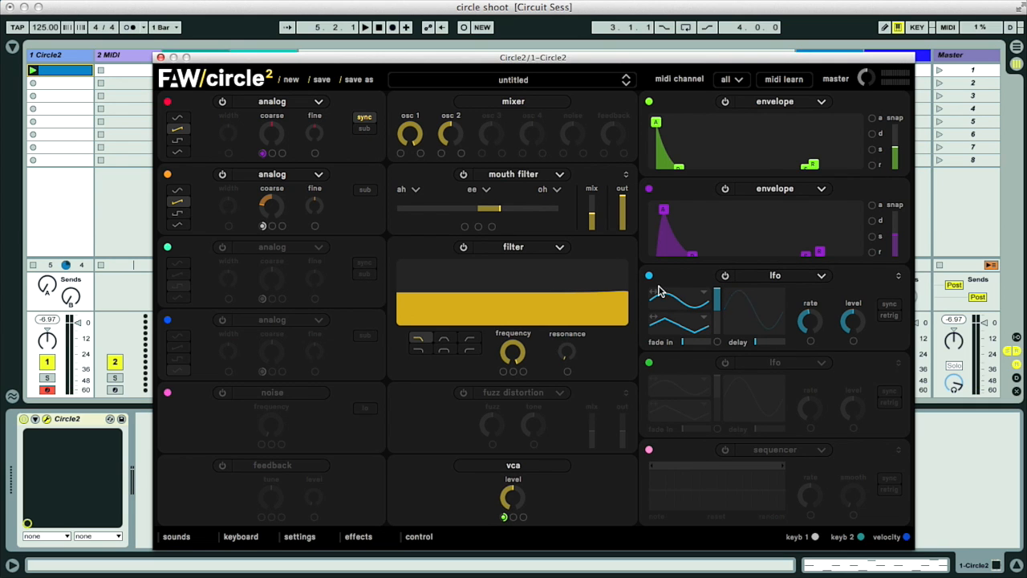
pyautogui.moveTo(649, 280); pyautogui.dragTo(631, 275)
pyautogui.moveTo(469, 231); pyautogui.dragTo(465, 230)
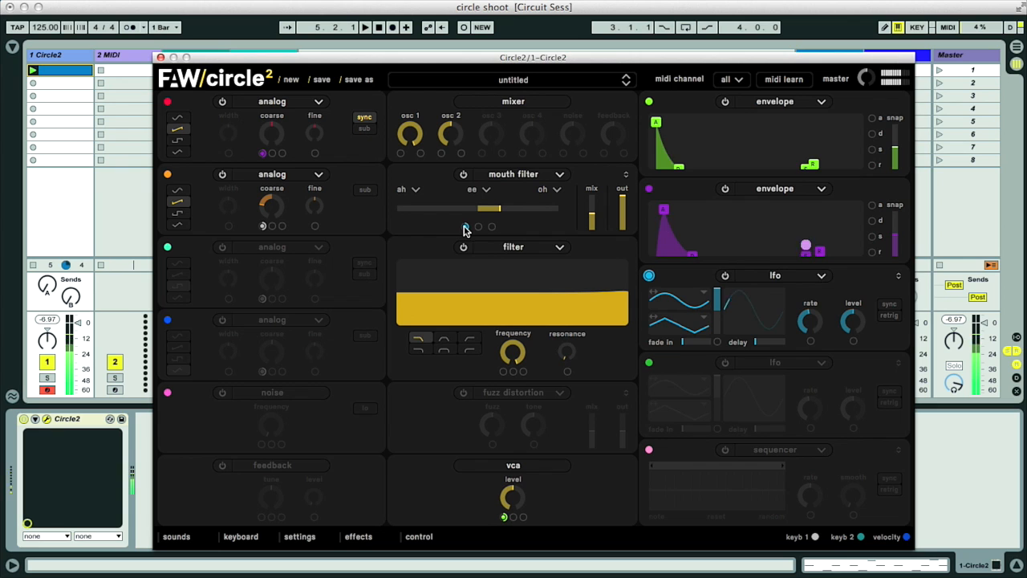
pyautogui.moveTo(806, 322)
pyautogui.moveTo(806, 322); pyautogui.dragTo(798, 347)
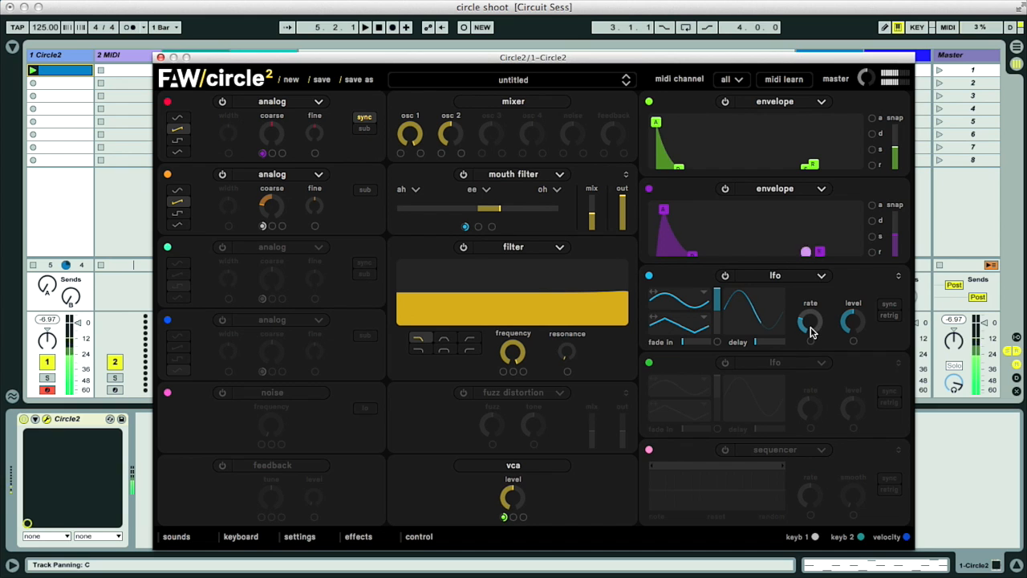
# Enable the fuzz distortion at full output, reduce the fuzz amount to about 0.320, and raise the tone
pyautogui.click(463, 393)
pyautogui.moveTo(622, 419)
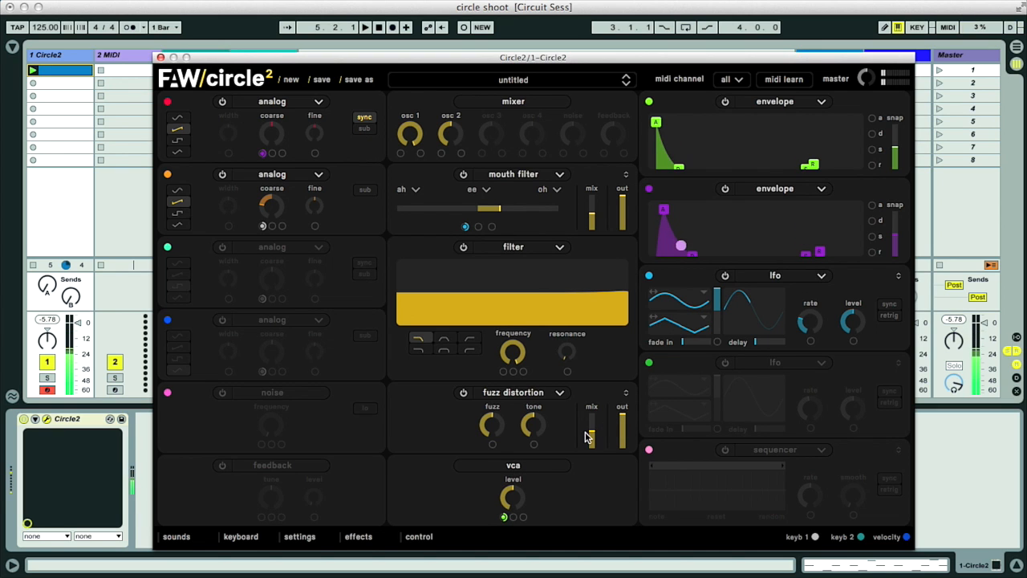
pyautogui.moveTo(492, 425); pyautogui.dragTo(481, 463)
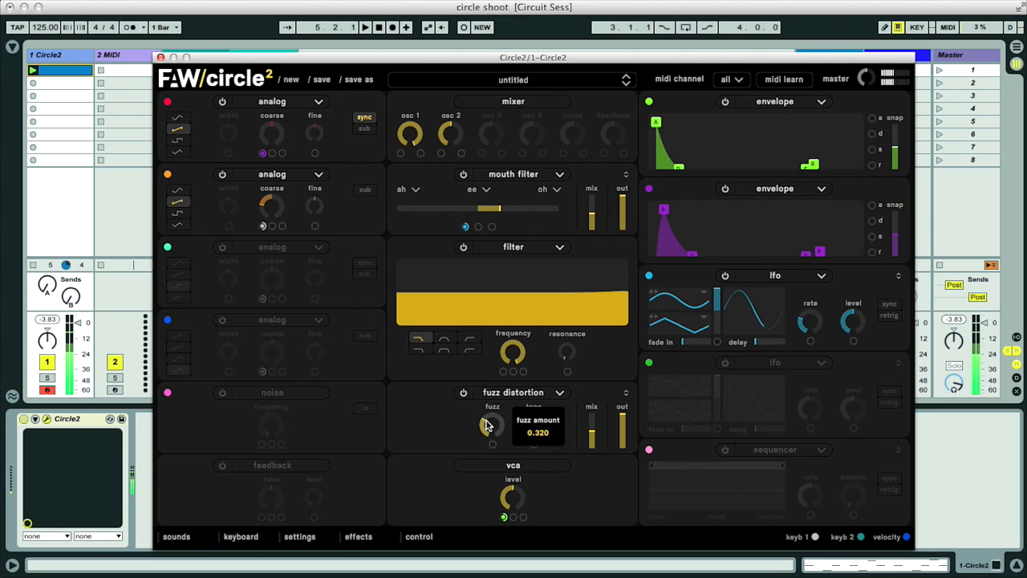
pyautogui.moveTo(520, 419); pyautogui.dragTo(549, 396)
pyautogui.moveTo(591, 431)
pyautogui.mouseDown()
pyautogui.moveTo(591, 440)
pyautogui.moveTo(592, 431)
pyautogui.mouseUp()
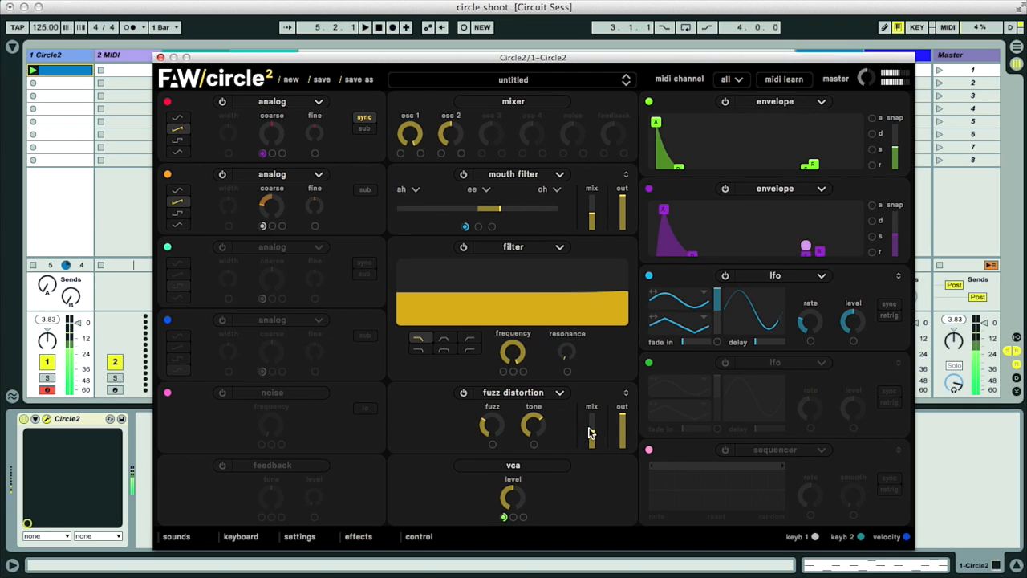
# Load tube distortion in the first effect slot with higher output, slightly lower mix and drive, and a raised low cut
pyautogui.click(358, 536)
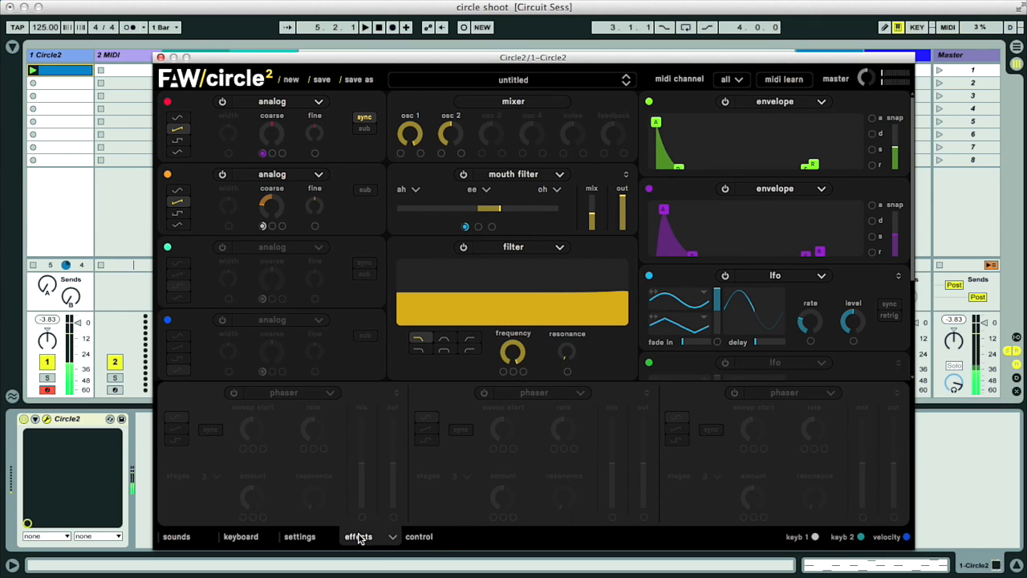
pyautogui.click(283, 414)
pyautogui.click(284, 392)
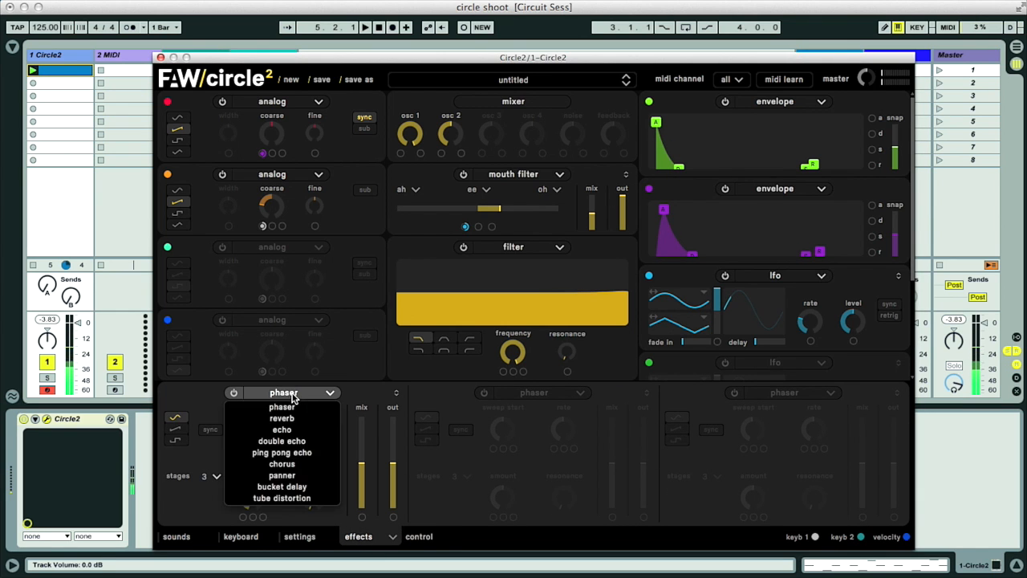
pyautogui.click(283, 498)
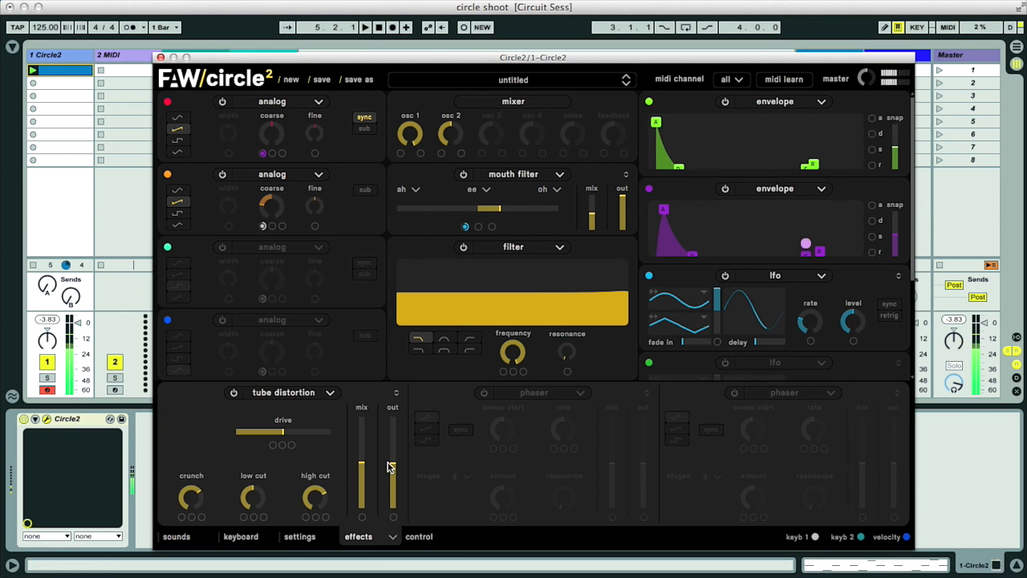
pyautogui.moveTo(393, 440); pyautogui.dragTo(372, 460)
pyautogui.moveTo(287, 439)
pyautogui.mouseDown()
pyautogui.moveTo(307, 435)
pyautogui.moveTo(252, 435)
pyautogui.moveTo(280, 436)
pyautogui.mouseUp()
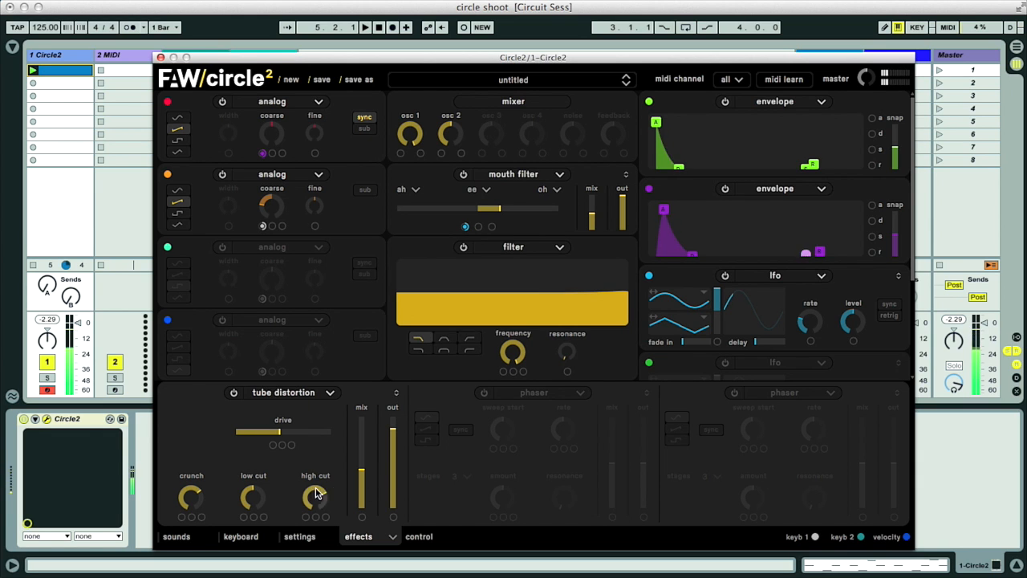
pyautogui.moveTo(253, 496); pyautogui.dragTo(257, 469)
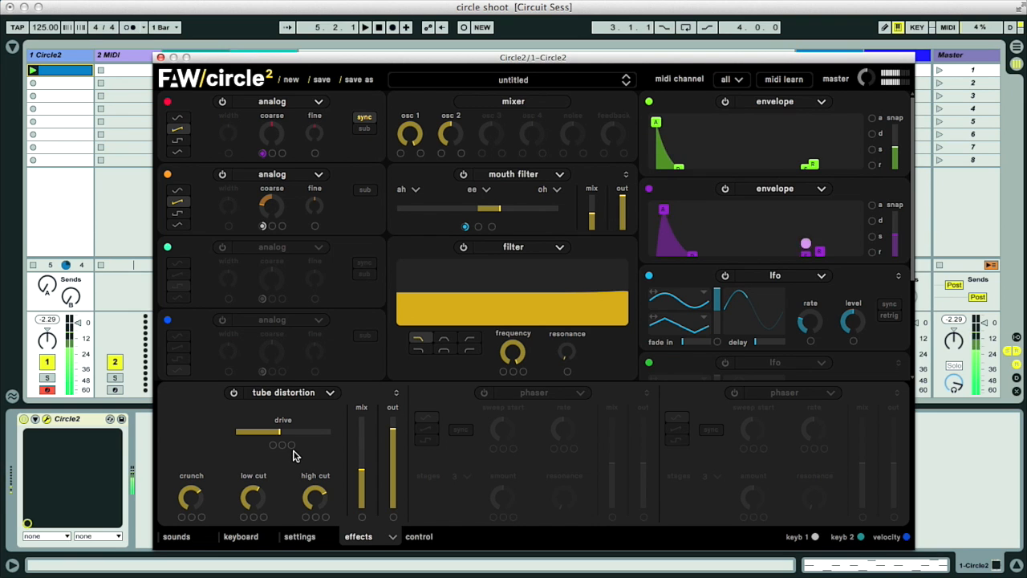
# Load reverb in the second effect slot, raise its output to about 85%, and reduce its size
pyautogui.click(483, 392)
pyautogui.click(550, 393)
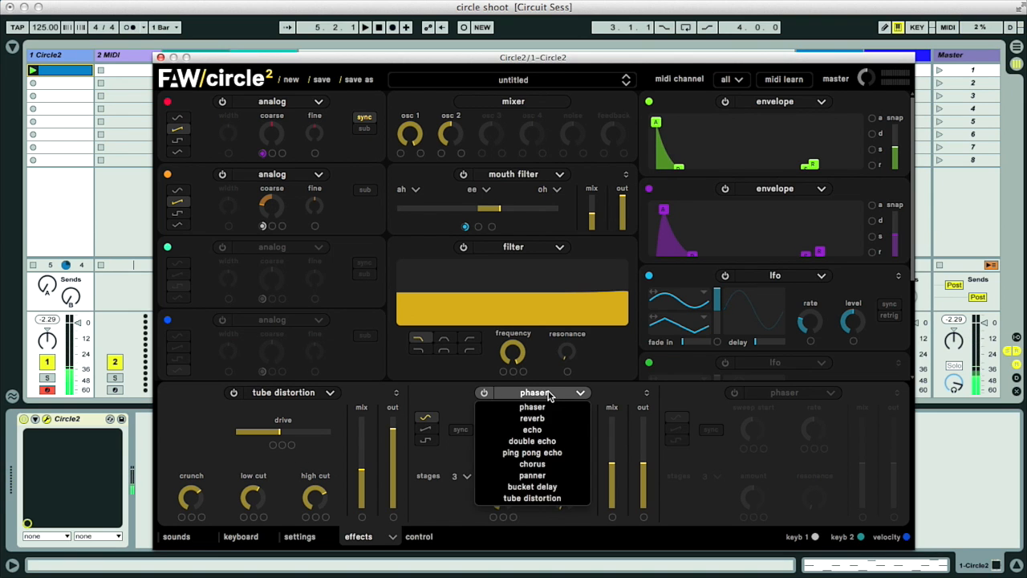
pyautogui.click(548, 418)
pyautogui.moveTo(644, 463); pyautogui.dragTo(643, 433)
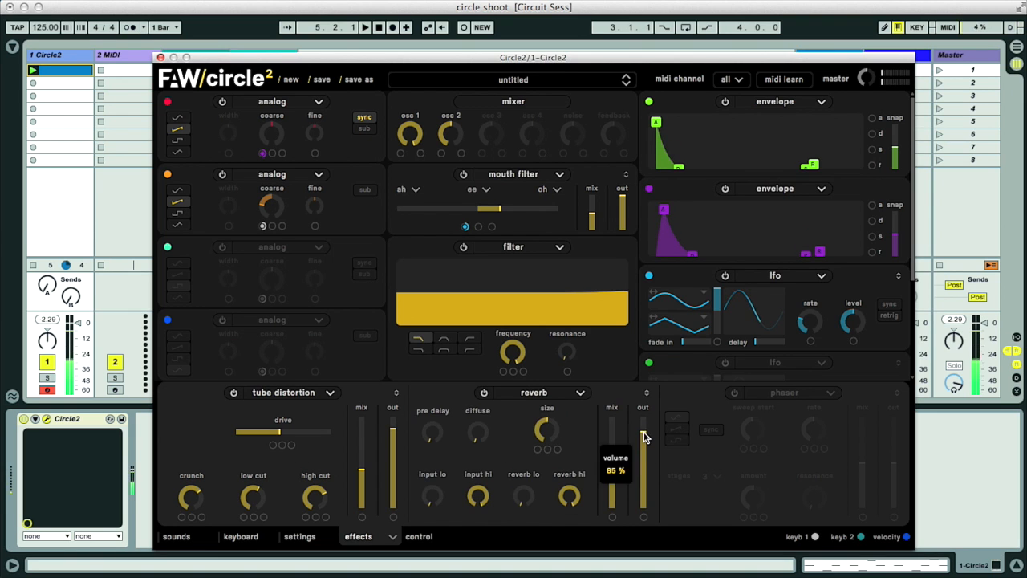
pyautogui.moveTo(534, 441)
pyautogui.moveTo(534, 444)
pyautogui.mouseDown()
pyautogui.moveTo(533, 457)
pyautogui.moveTo(536, 448)
pyautogui.mouseUp()
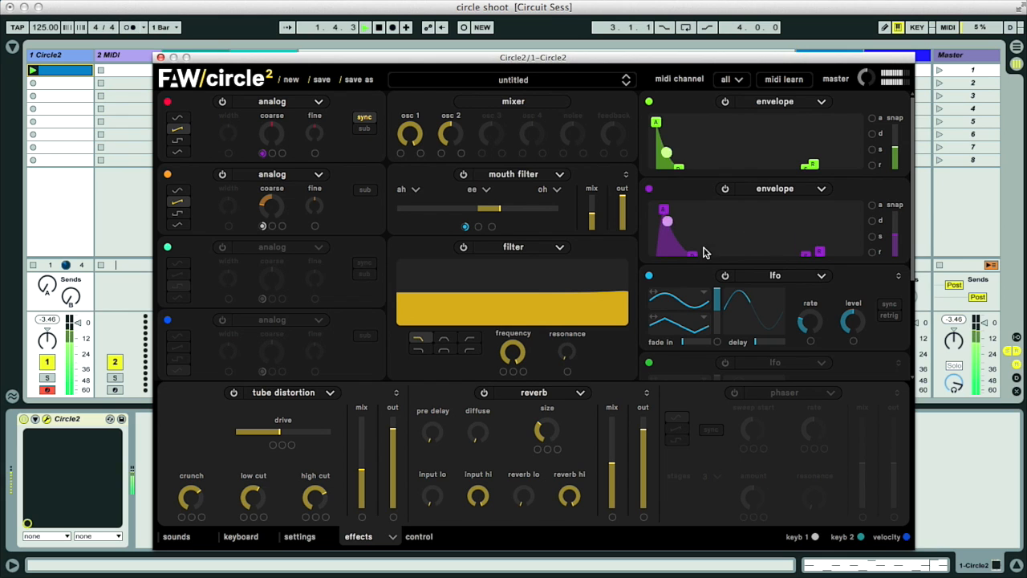
# Lengthen the second envelope's attack and set its decay time to about 0.604 seconds
pyautogui.moveTo(692, 255); pyautogui.dragTo(691, 257)
pyautogui.moveTo(664, 213)
pyautogui.mouseDown()
pyautogui.moveTo(682, 208)
pyautogui.moveTo(673, 208)
pyautogui.mouseUp()
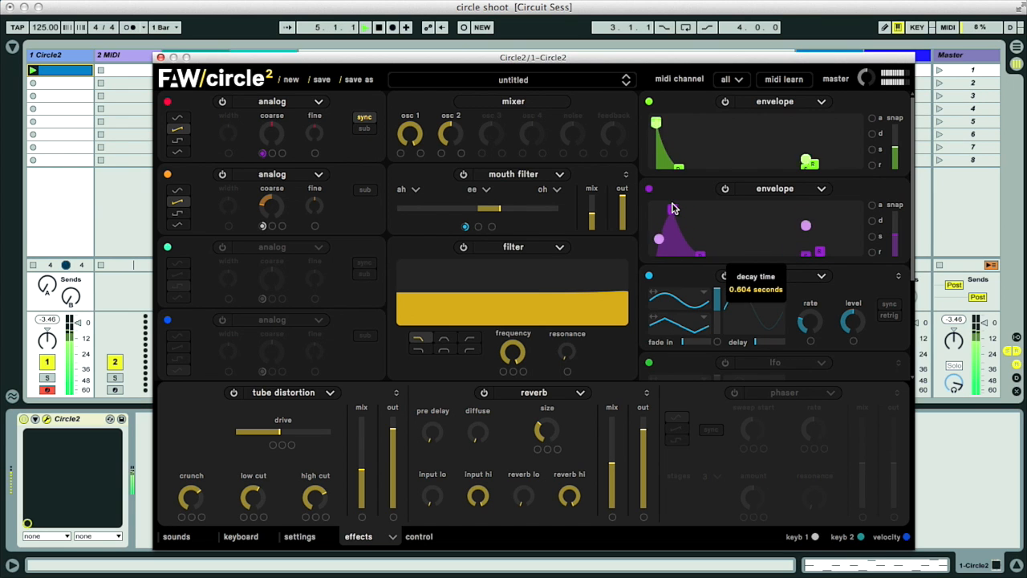
# Lengthen the second envelope's attack and decay slightly
pyautogui.moveTo(696, 256)
pyautogui.mouseDown()
pyautogui.moveTo(682, 257)
pyautogui.moveTo(715, 259)
pyautogui.moveTo(700, 256)
pyautogui.mouseUp()
pyautogui.moveTo(670, 206); pyautogui.dragTo(674, 204)
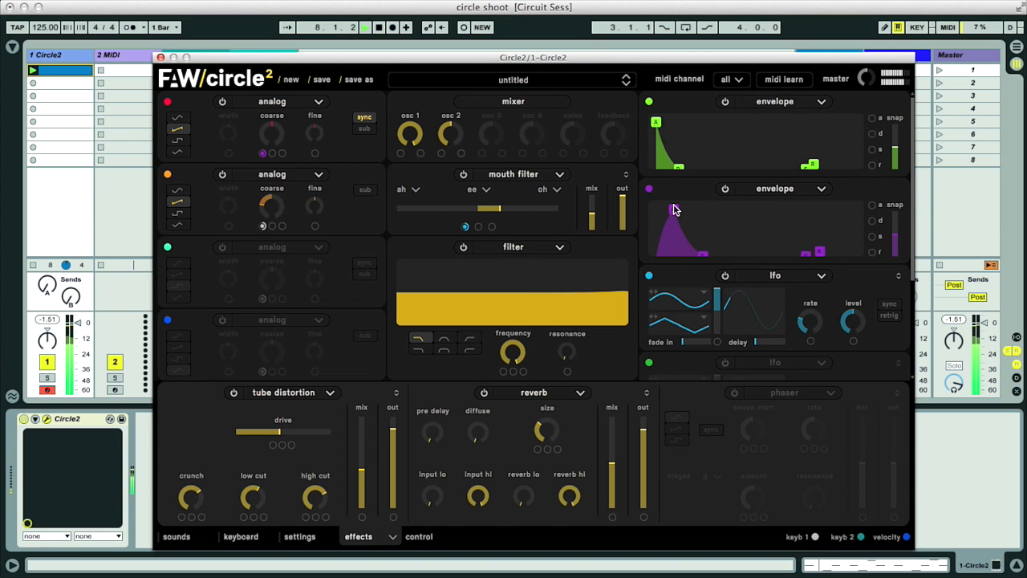
# Switch the filter to high-pass, lower its frequency to around the middle of the range, and raise the resonance
pyautogui.click(470, 338)
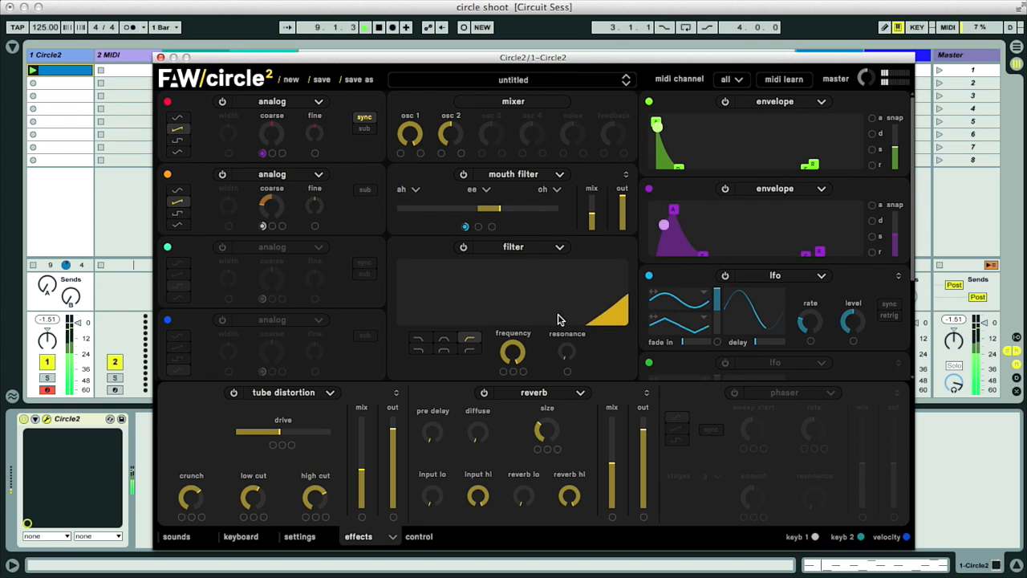
pyautogui.moveTo(511, 351); pyautogui.dragTo(517, 423)
pyautogui.moveTo(565, 354); pyautogui.dragTo(557, 298)
pyautogui.moveTo(510, 351); pyautogui.dragTo(505, 357)
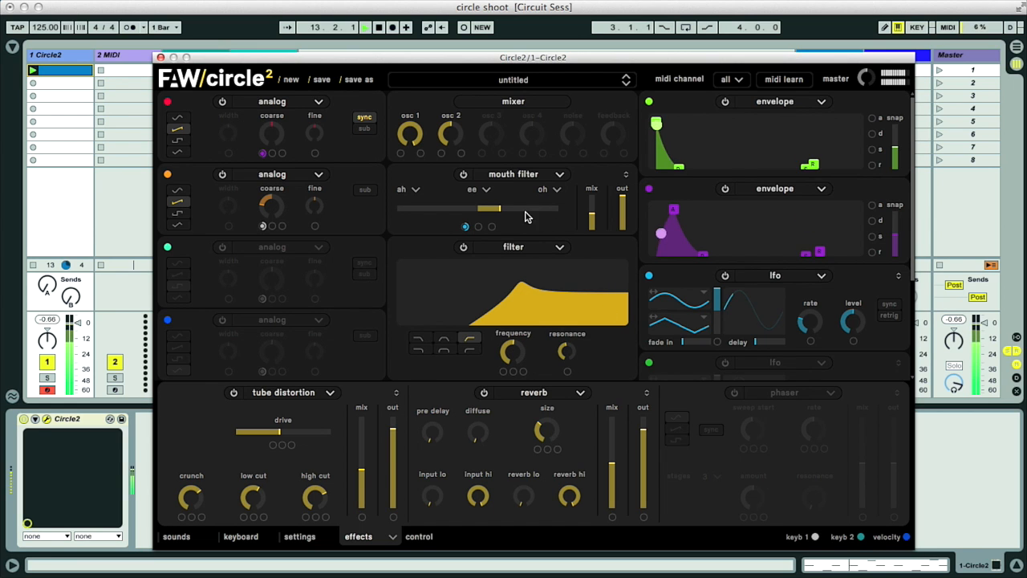
# Shift the mouth filter toward "ah", and set the second envelope's attack to 0.001 seconds with a slightly shorter decay
pyautogui.moveTo(517, 210); pyautogui.dragTo(426, 210)
pyautogui.moveTo(675, 210)
pyautogui.mouseDown()
pyautogui.moveTo(687, 211)
pyautogui.moveTo(654, 206)
pyautogui.mouseUp()
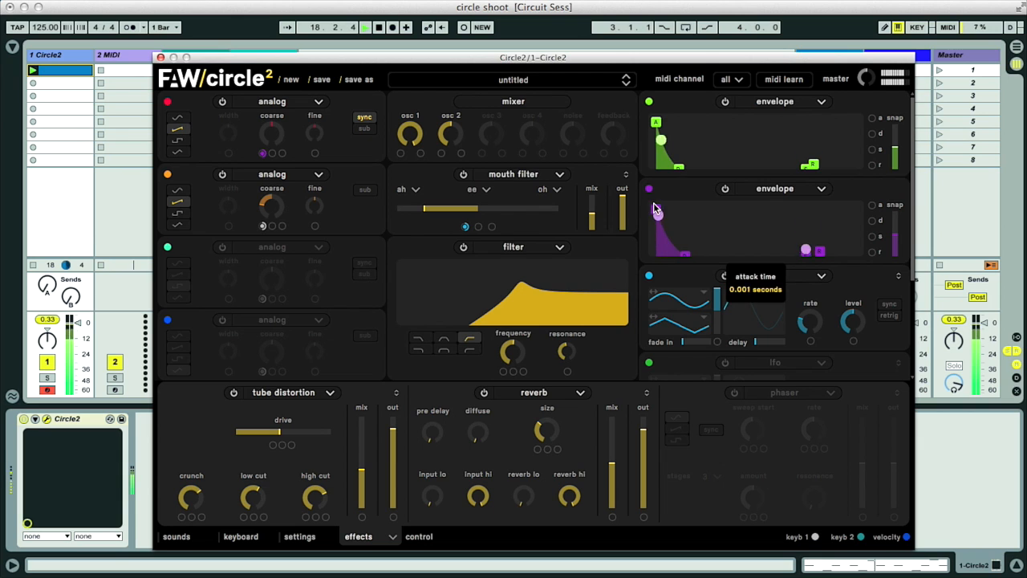
pyautogui.moveTo(686, 253)
pyautogui.mouseDown()
pyautogui.moveTo(670, 253)
pyautogui.moveTo(701, 257)
pyautogui.moveTo(683, 257)
pyautogui.mouseUp()
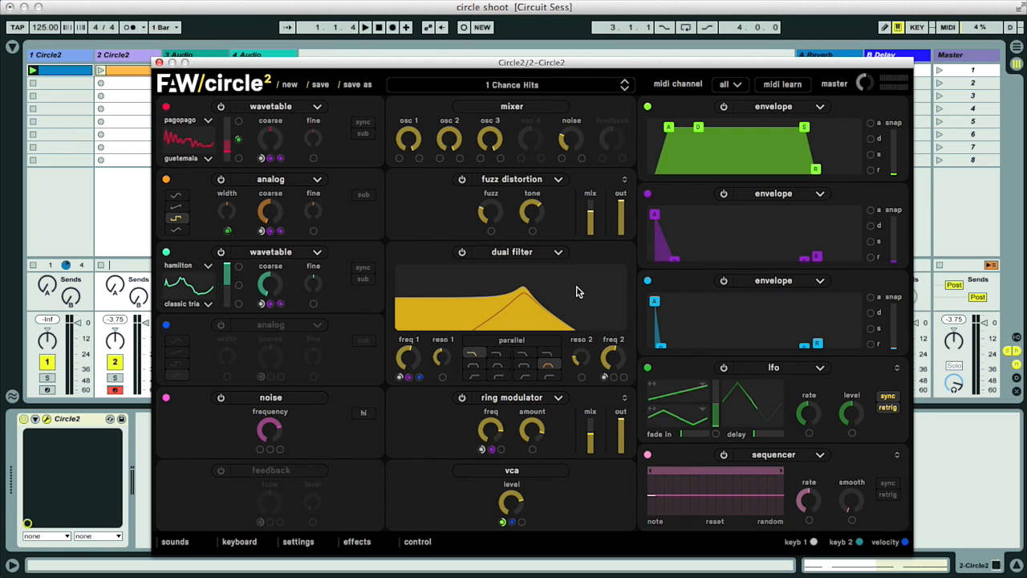
# Start a new patch in the second track's Circle2 and change its filter to the dual filter
pyautogui.click(289, 85)
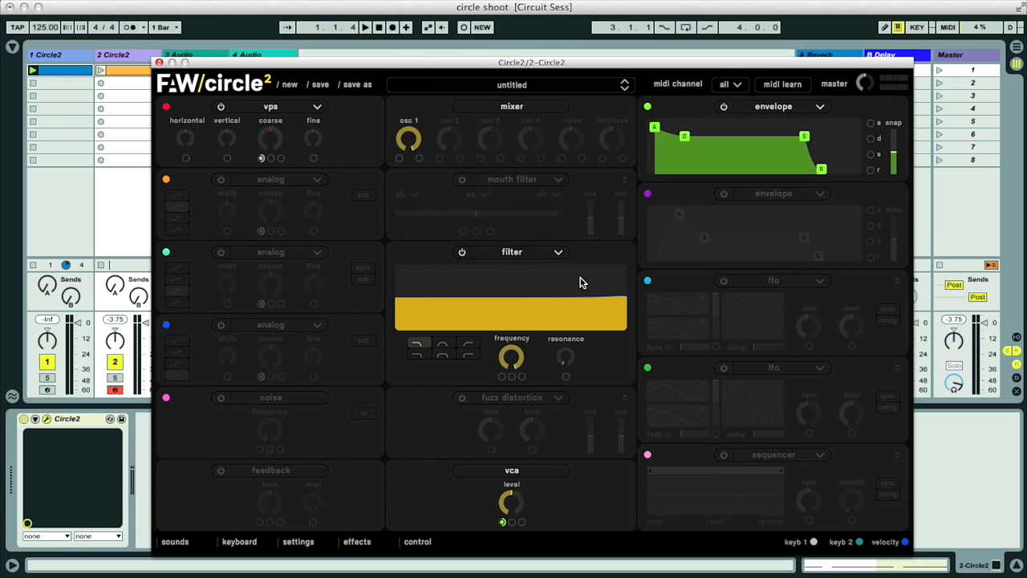
pyautogui.click(560, 253)
pyautogui.click(549, 277)
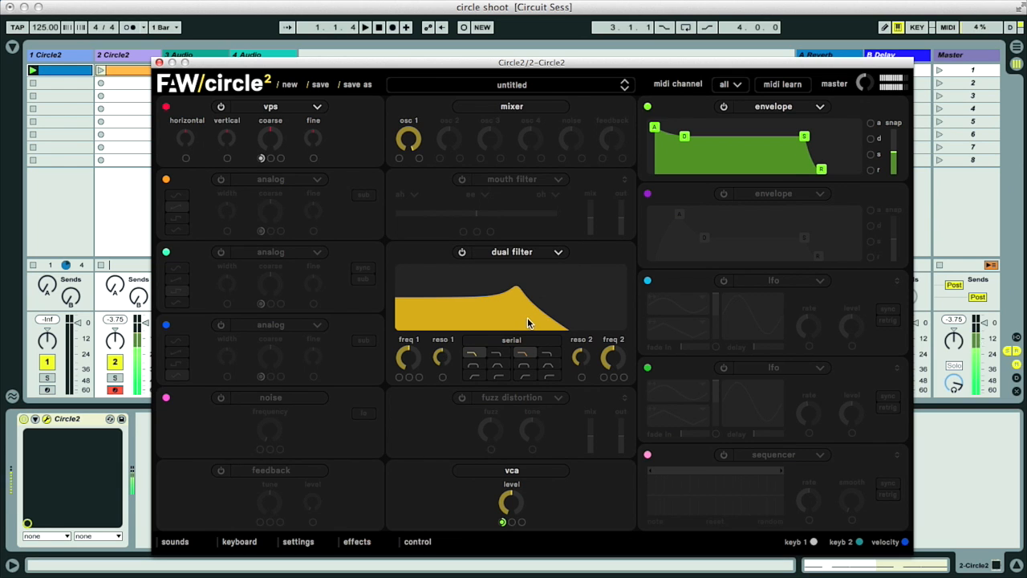
# Run the dual filter in parallel, lower freq 1 slightly below freq 2, and make the second filter a high-pass
pyautogui.moveTo(407, 359)
pyautogui.mouseDown()
pyautogui.moveTo(397, 378)
pyautogui.moveTo(398, 335)
pyautogui.moveTo(396, 355)
pyautogui.mouseUp()
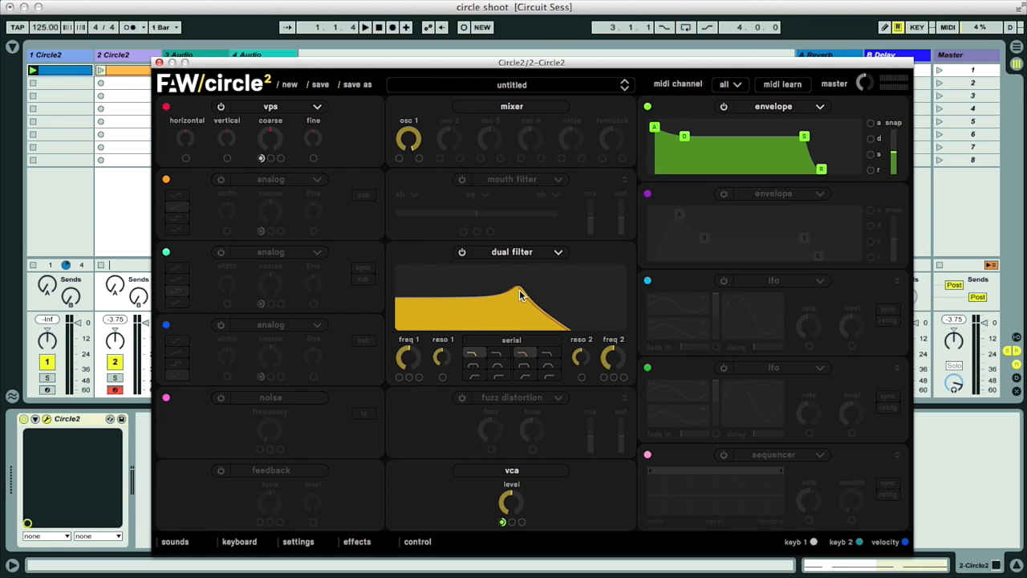
pyautogui.moveTo(408, 357); pyautogui.dragTo(407, 369)
pyautogui.moveTo(615, 352); pyautogui.dragTo(612, 335)
pyautogui.click(525, 340)
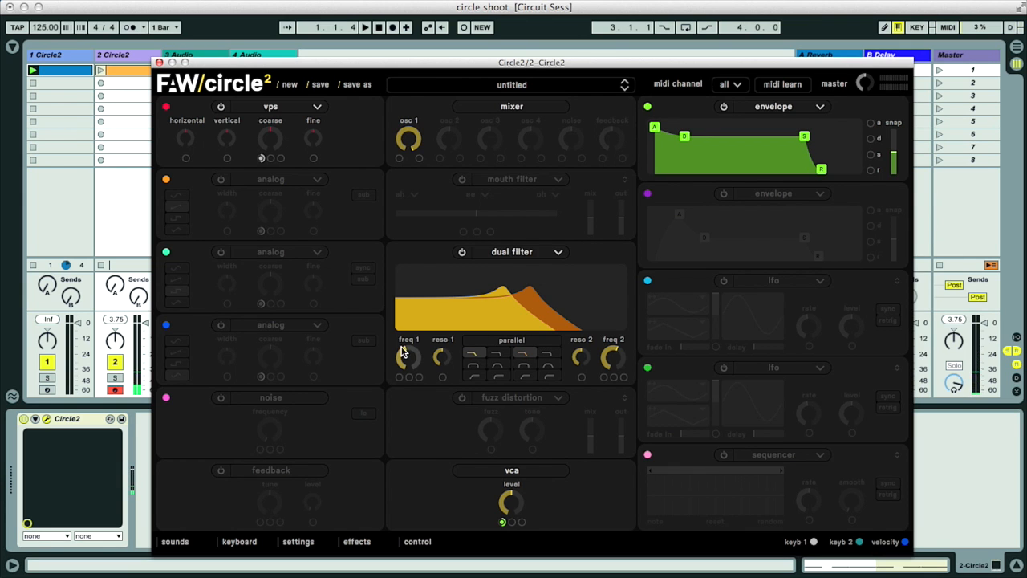
pyautogui.moveTo(614, 353); pyautogui.dragTo(614, 366)
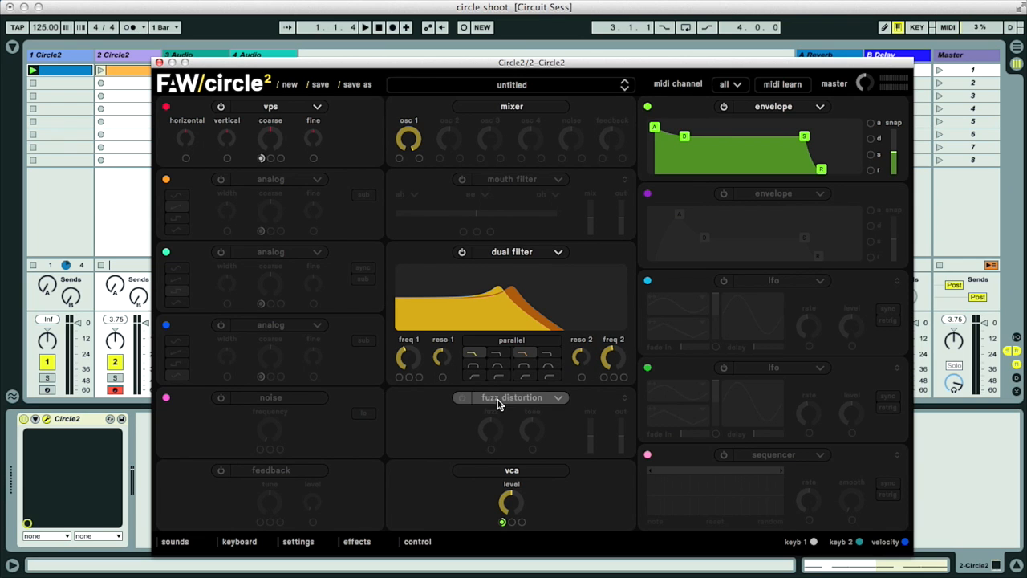
pyautogui.click(524, 376)
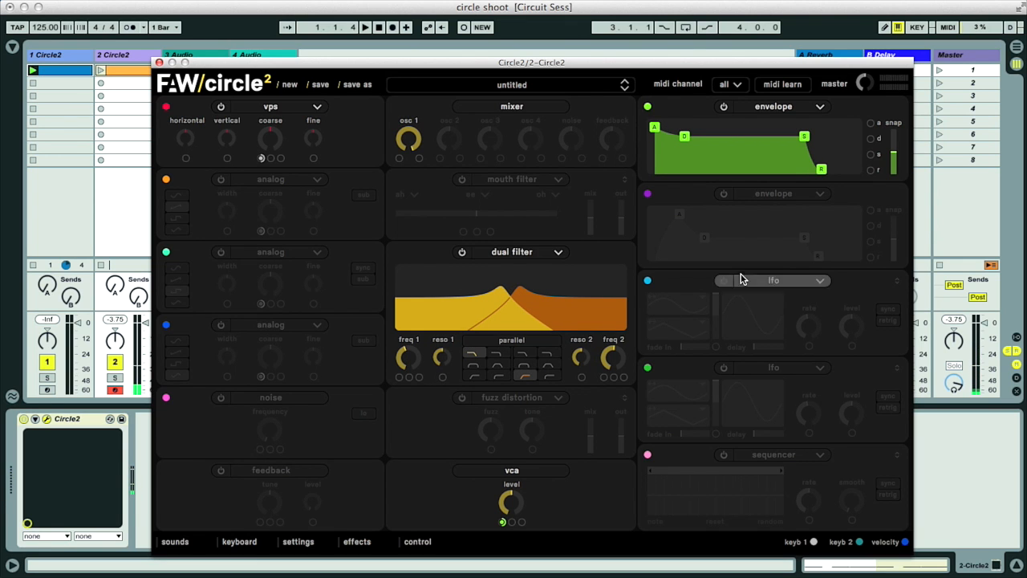
# Enable the second envelope and assign it as a modulation source for the dual filter's freq 1
pyautogui.click(723, 193)
pyautogui.moveTo(650, 197); pyautogui.dragTo(433, 340)
pyautogui.moveTo(401, 380); pyautogui.dragTo(400, 377)
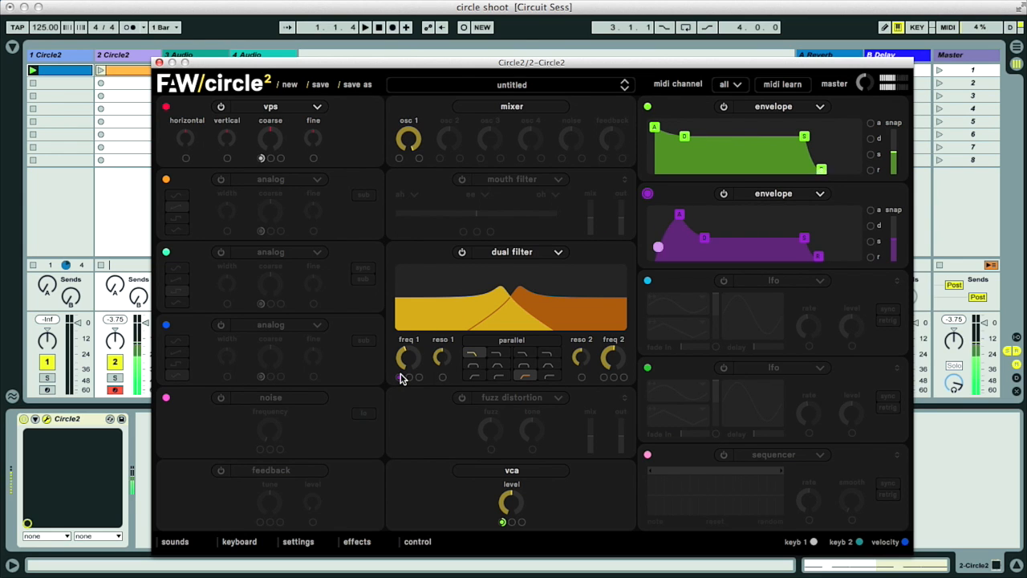
# Set the second envelope to a 0.001-second attack, short decay and minimum sustain, and adjust its modulation amount on freq 1
pyautogui.moveTo(679, 217); pyautogui.dragTo(654, 215)
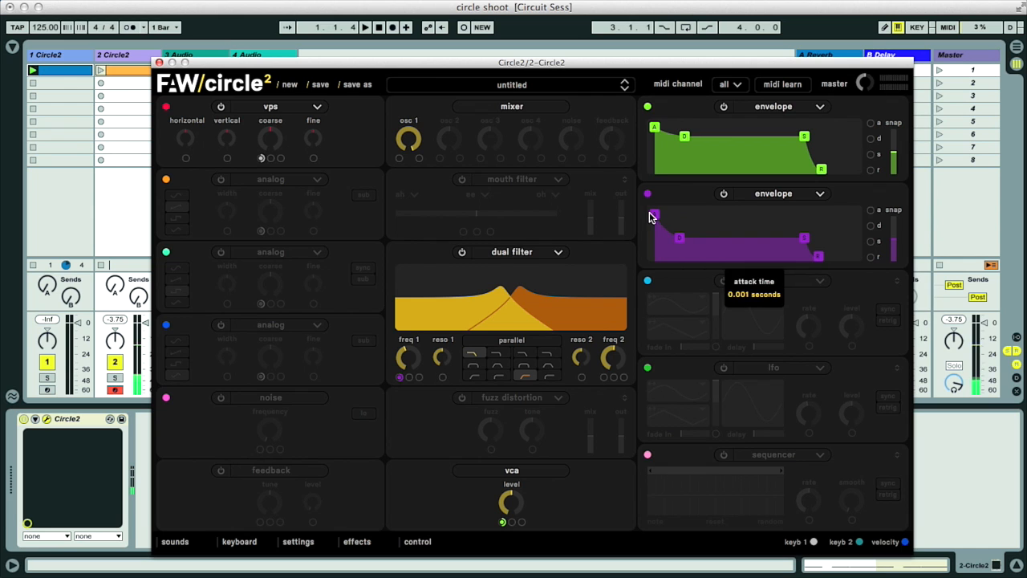
pyautogui.moveTo(729, 245); pyautogui.dragTo(764, 281)
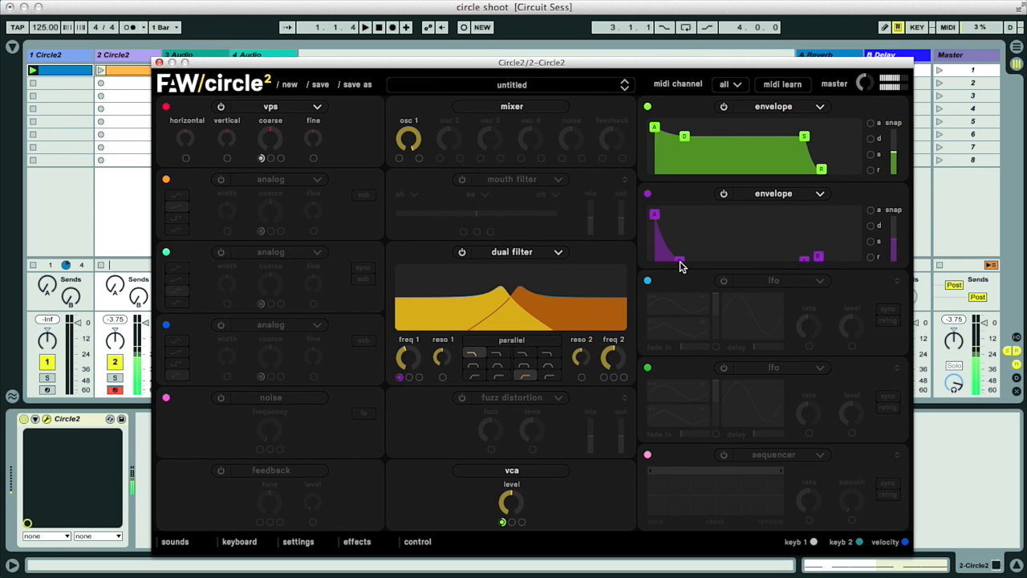
pyautogui.moveTo(679, 262)
pyautogui.mouseDown()
pyautogui.moveTo(661, 257)
pyautogui.moveTo(672, 266)
pyautogui.mouseUp()
pyautogui.moveTo(399, 378)
pyautogui.mouseDown()
pyautogui.moveTo(414, 362)
pyautogui.moveTo(413, 380)
pyautogui.moveTo(413, 360)
pyautogui.moveTo(403, 386)
pyautogui.mouseUp()
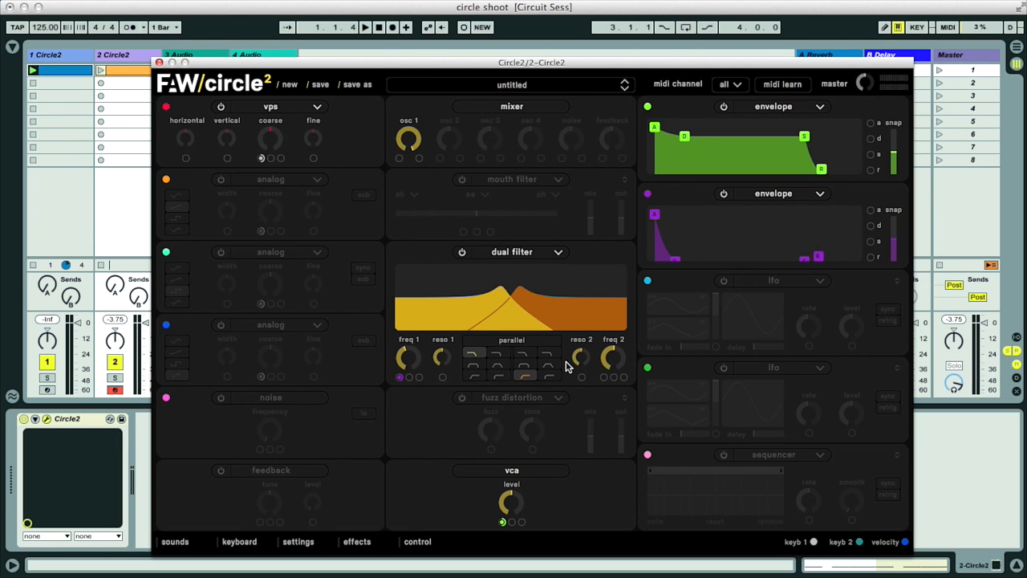
# Change the third modulator to an envelope, enable it, and assign it to the dual filter's freq 2
pyautogui.click(817, 283)
pyautogui.click(772, 294)
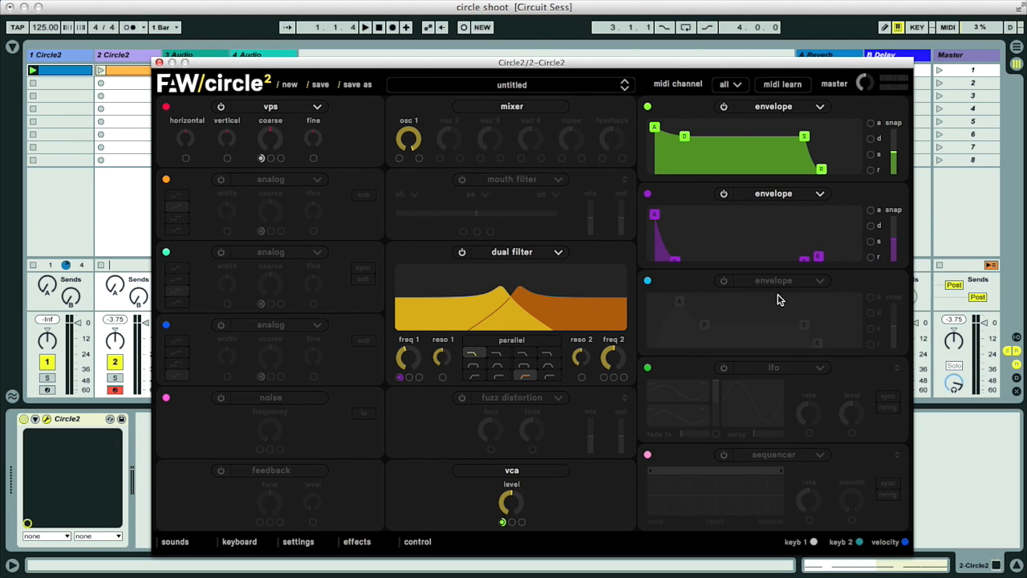
pyautogui.click(724, 280)
pyautogui.moveTo(647, 281); pyautogui.dragTo(630, 333)
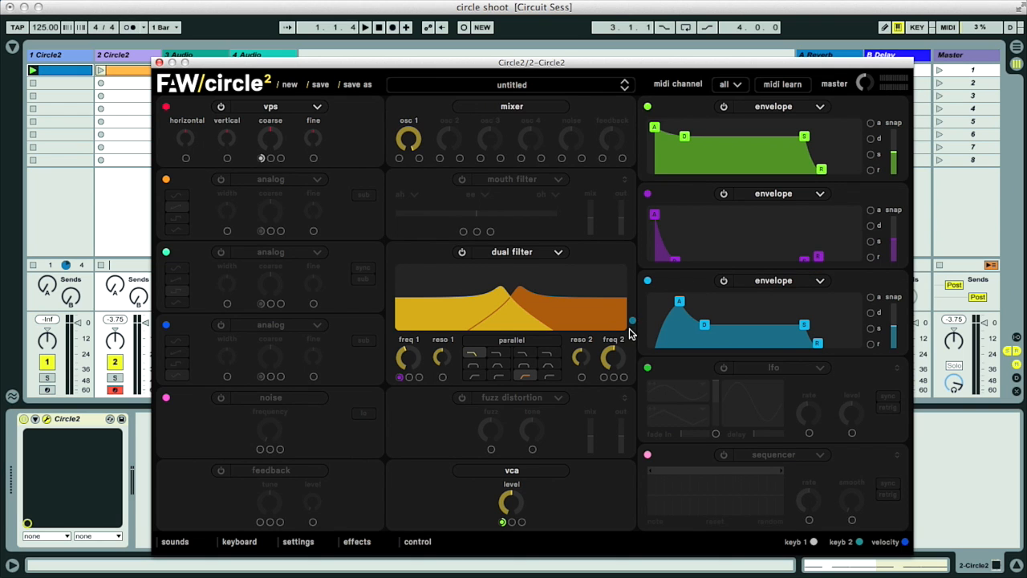
pyautogui.moveTo(606, 385); pyautogui.dragTo(604, 377)
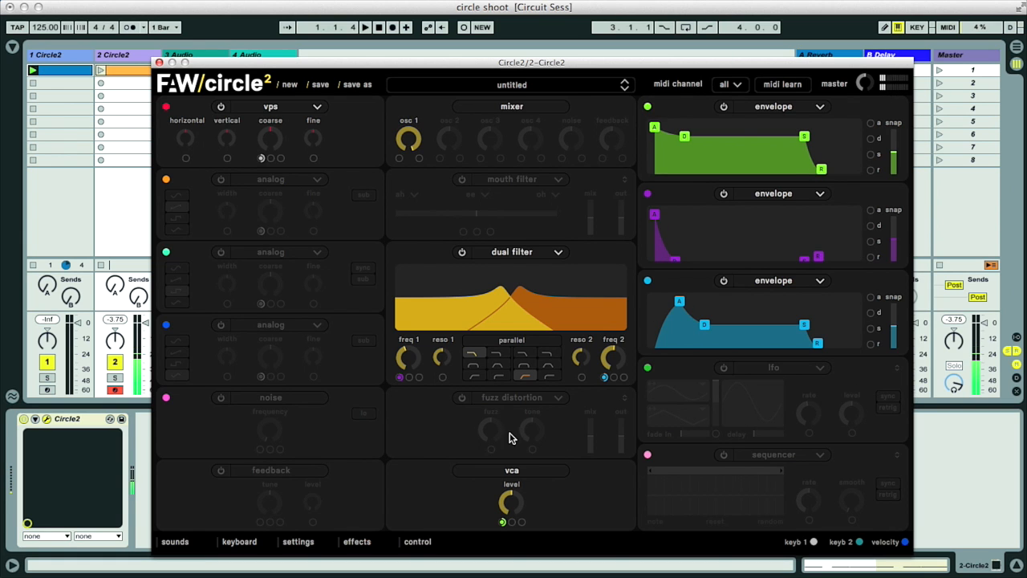
# Load a phaser filter in place of the fuzz distortion, with full output and a raised frequency
pyautogui.click(557, 397)
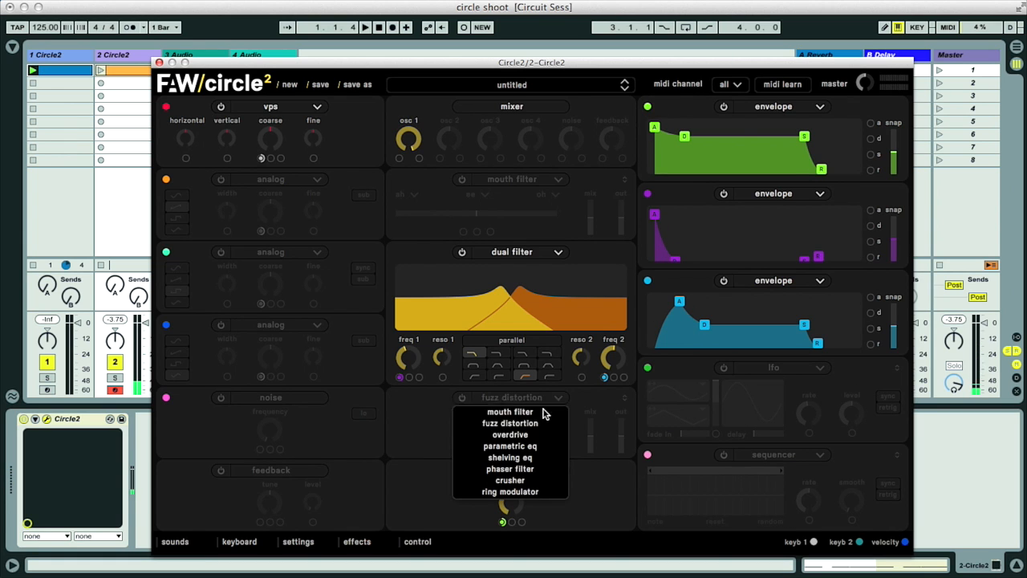
pyautogui.click(520, 470)
pyautogui.moveTo(618, 429); pyautogui.dragTo(622, 418)
pyautogui.moveTo(491, 422); pyautogui.dragTo(482, 398)
# Enable the fourth modulator's LFO, assign it to the phaser filter's freq, and sync it to tempo with a lower level
pyautogui.click(722, 367)
pyautogui.moveTo(489, 450); pyautogui.dragTo(480, 450)
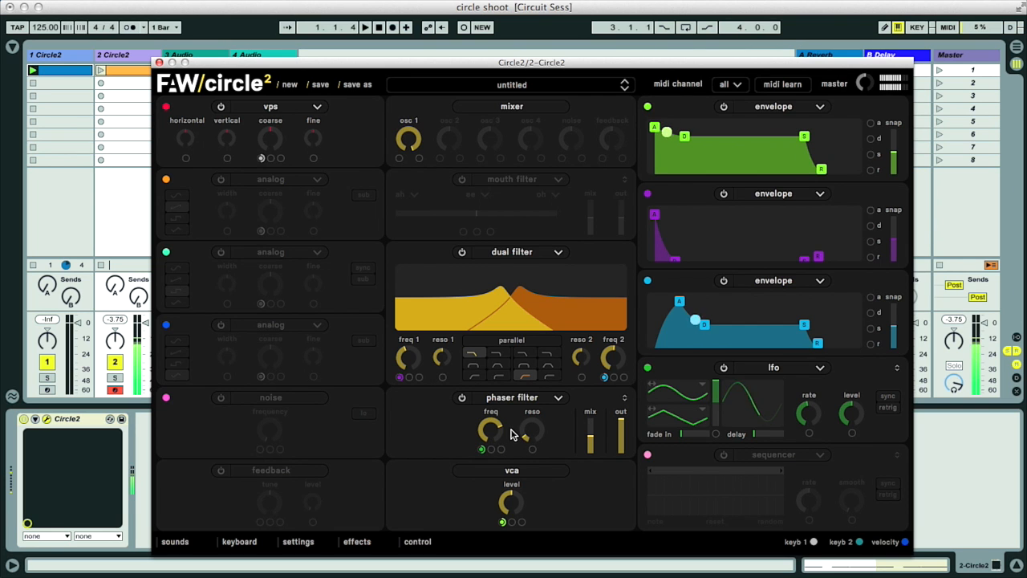
pyautogui.moveTo(849, 410); pyautogui.dragTo(842, 456)
pyautogui.click(887, 395)
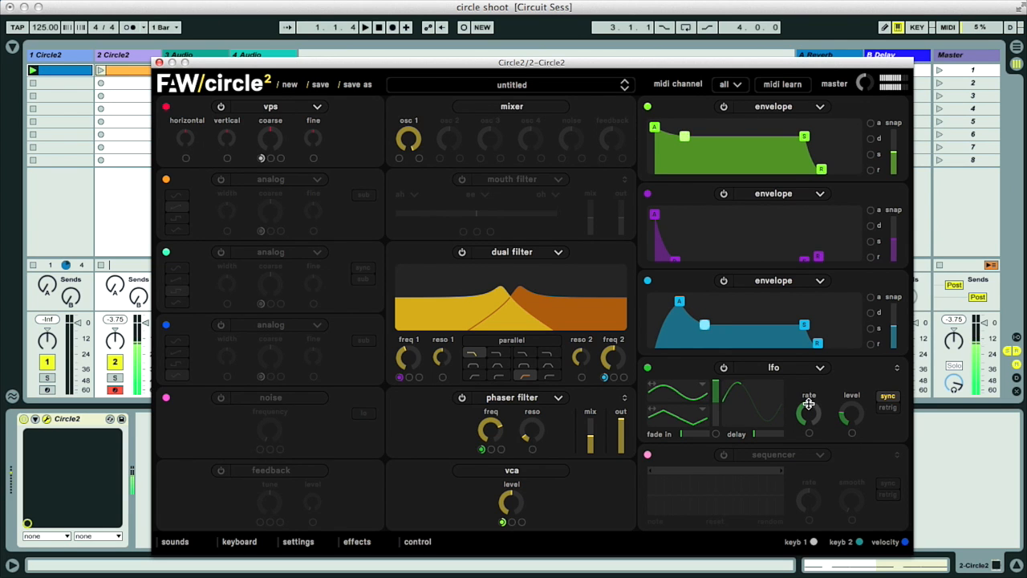
pyautogui.moveTo(810, 404); pyautogui.dragTo(815, 409)
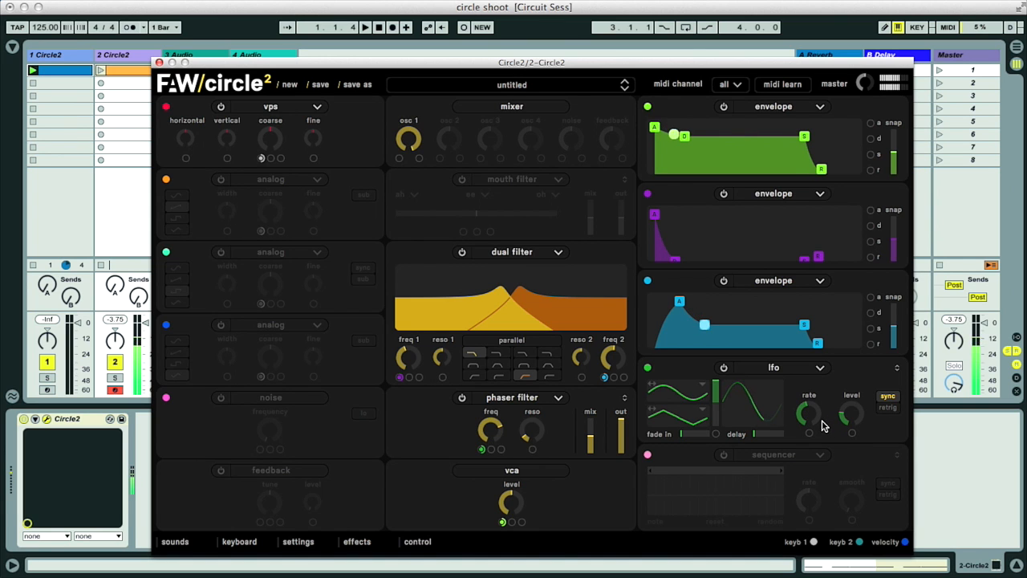
# Change the LFO's first waveform to the square step shape, blend it about halfway with the second waveform, and raise the level
pyautogui.click(700, 390)
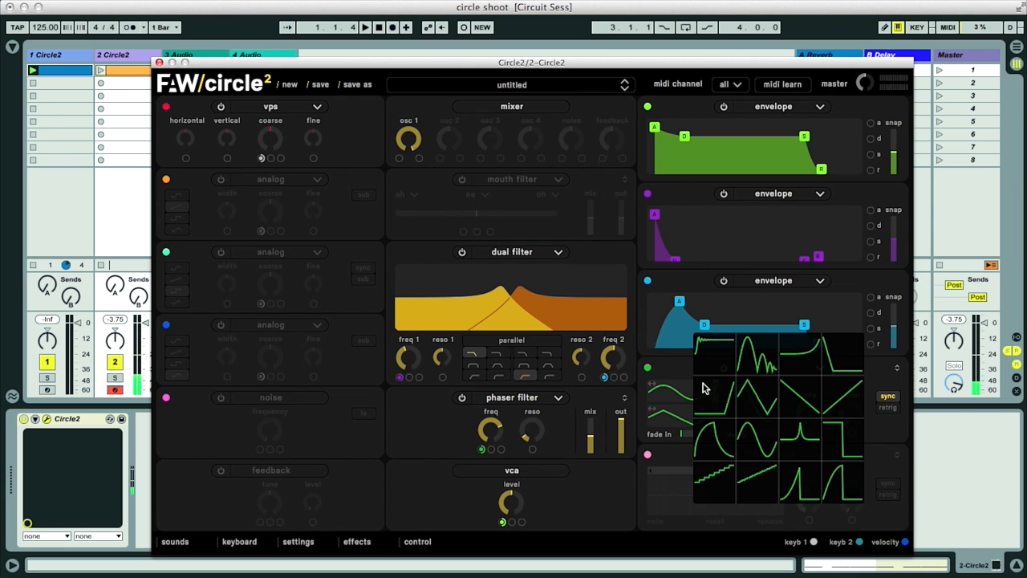
pyautogui.click(831, 434)
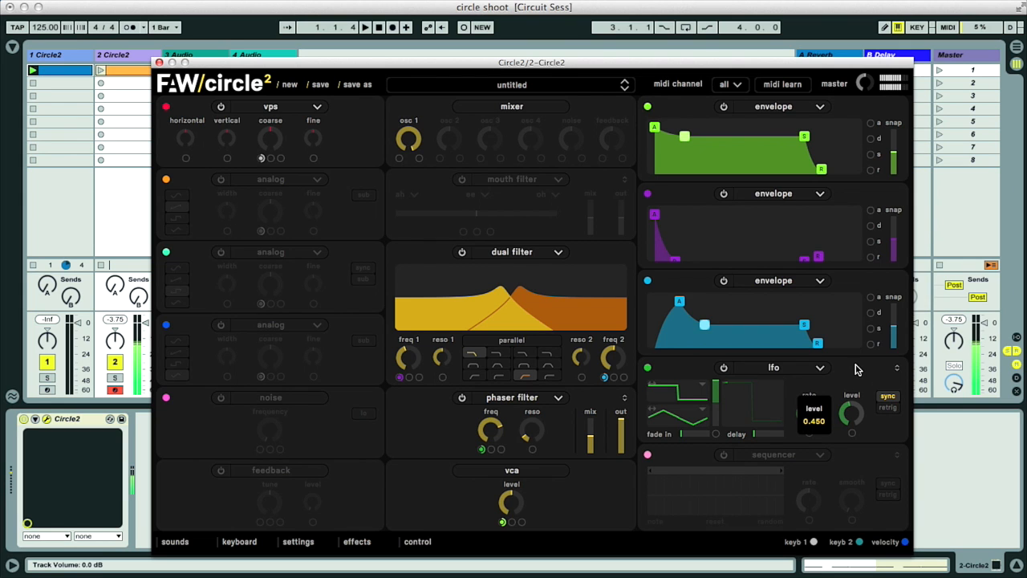
pyautogui.moveTo(716, 390); pyautogui.dragTo(716, 399)
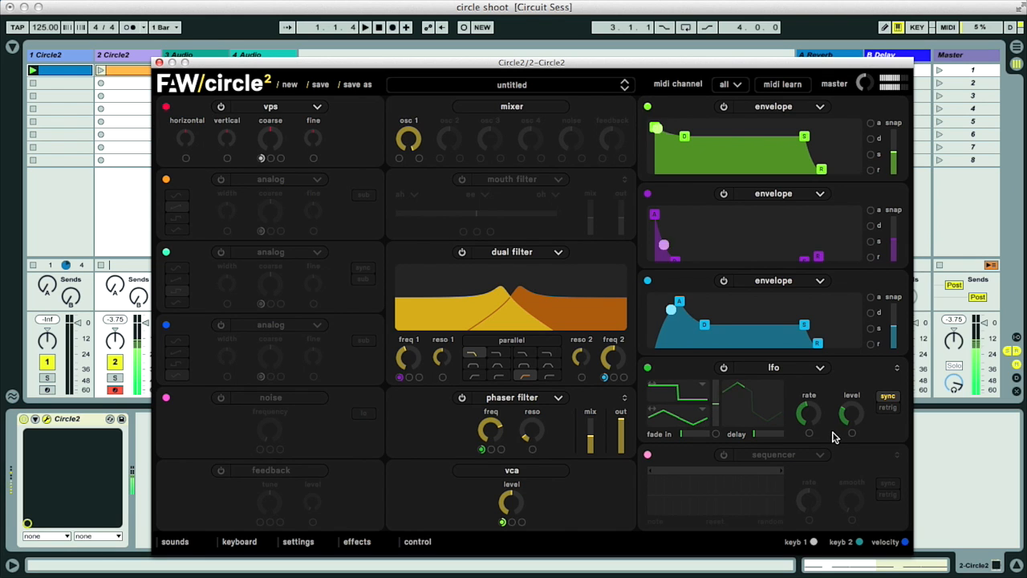
pyautogui.moveTo(848, 409); pyautogui.dragTo(845, 347)
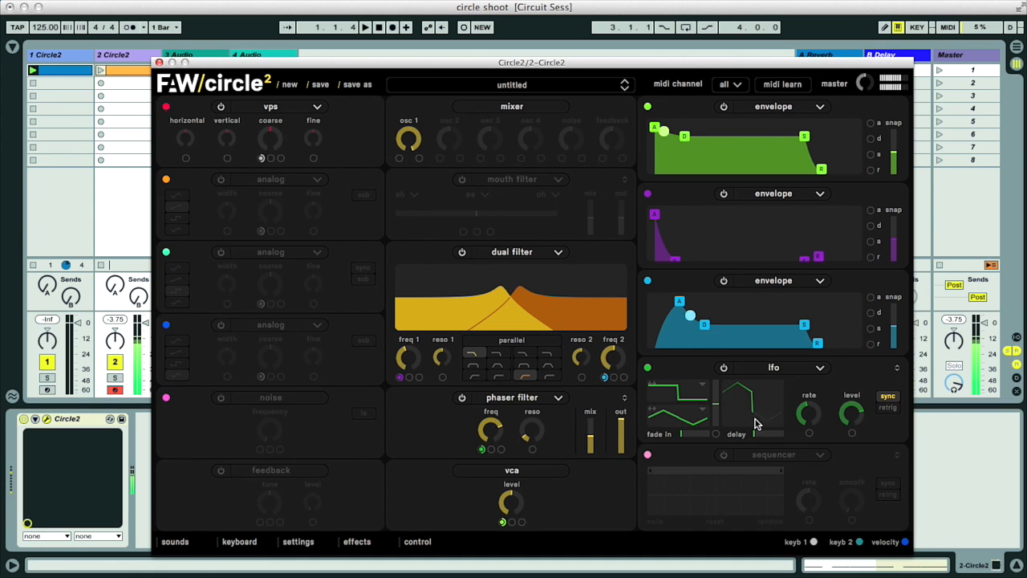
pyautogui.press('z')
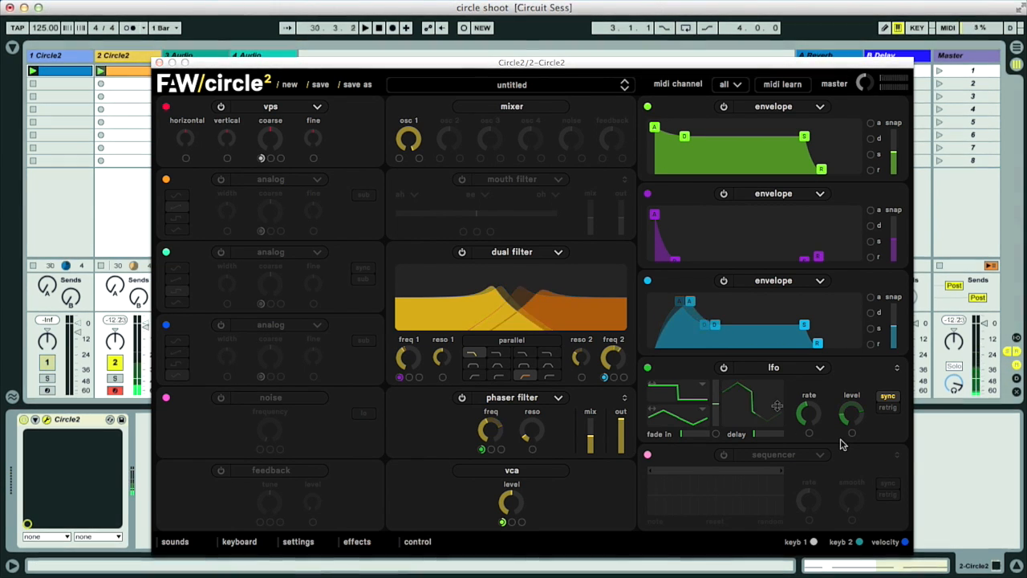
# Enable the fifth modulator and change it from a sequencer to an LFO
pyautogui.click(723, 454)
pyautogui.click(772, 455)
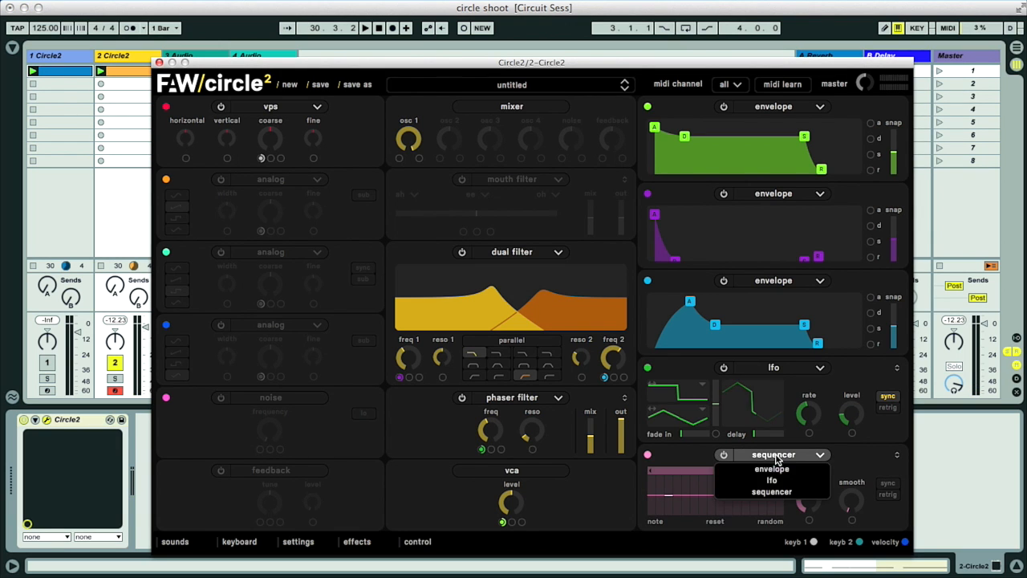
pyautogui.click(776, 479)
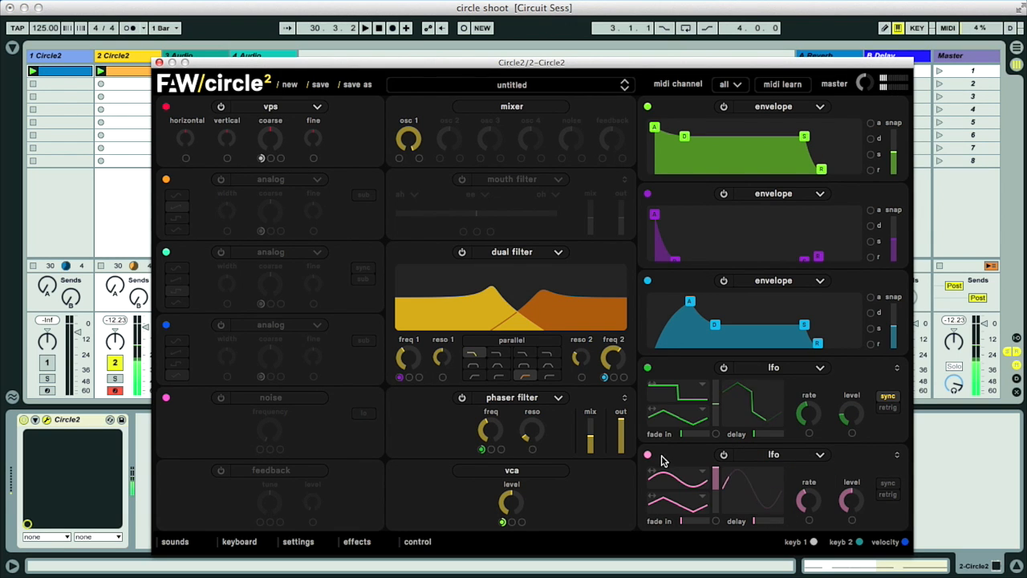
# Assign the new LFO to the first envelope's decay, and drop that envelope's sustain to minimum with a short decay
pyautogui.moveTo(647, 455); pyautogui.dragTo(802, 200)
pyautogui.moveTo(683, 172)
pyautogui.moveTo(683, 170); pyautogui.dragTo(678, 174)
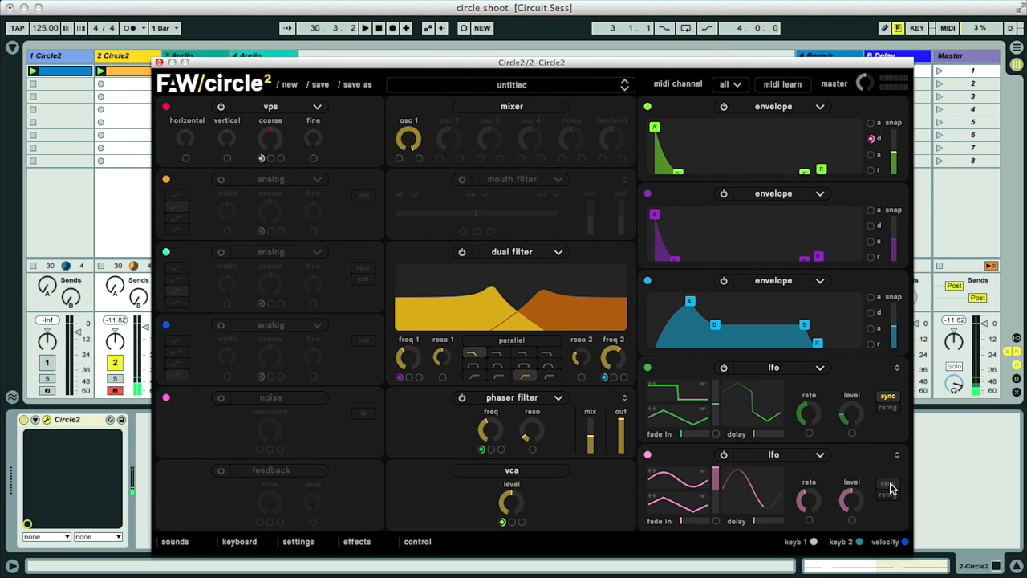
# Sync the fifth modulator's LFO to tempo at a rate of 4*bpm and change its first waveform to a square pulse
pyautogui.moveTo(808, 496)
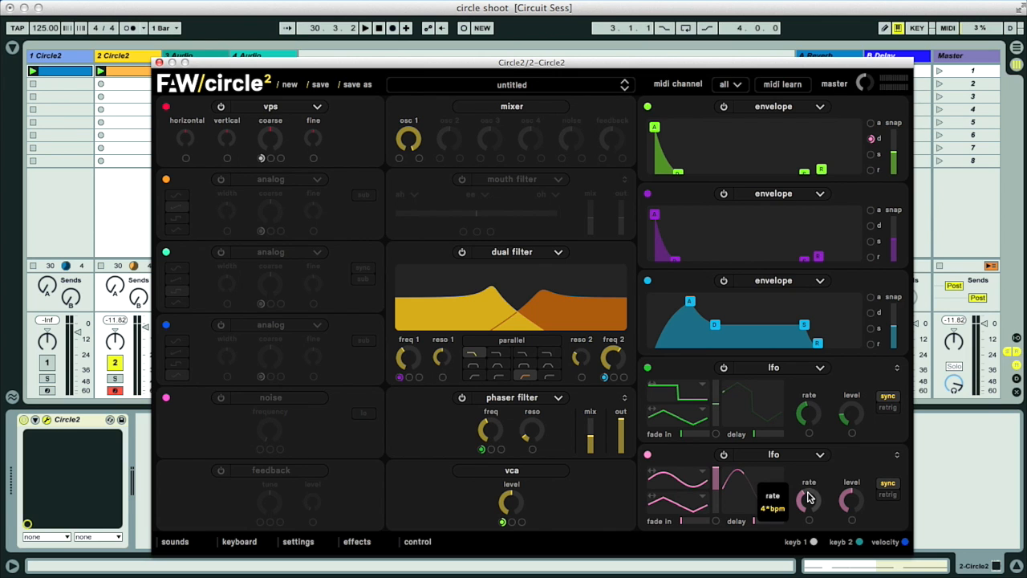
pyautogui.click(703, 477)
pyautogui.click(832, 449)
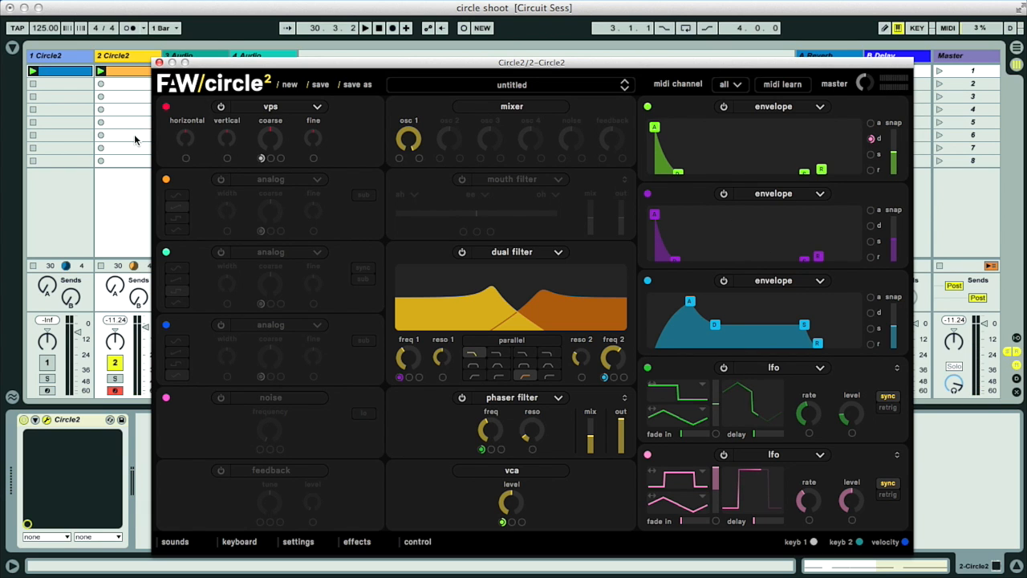
# Reposition the synth window, start playback, and enable the second oscillator as analog
pyautogui.moveTo(225, 64); pyautogui.dragTo(239, 61)
pyautogui.press('space')
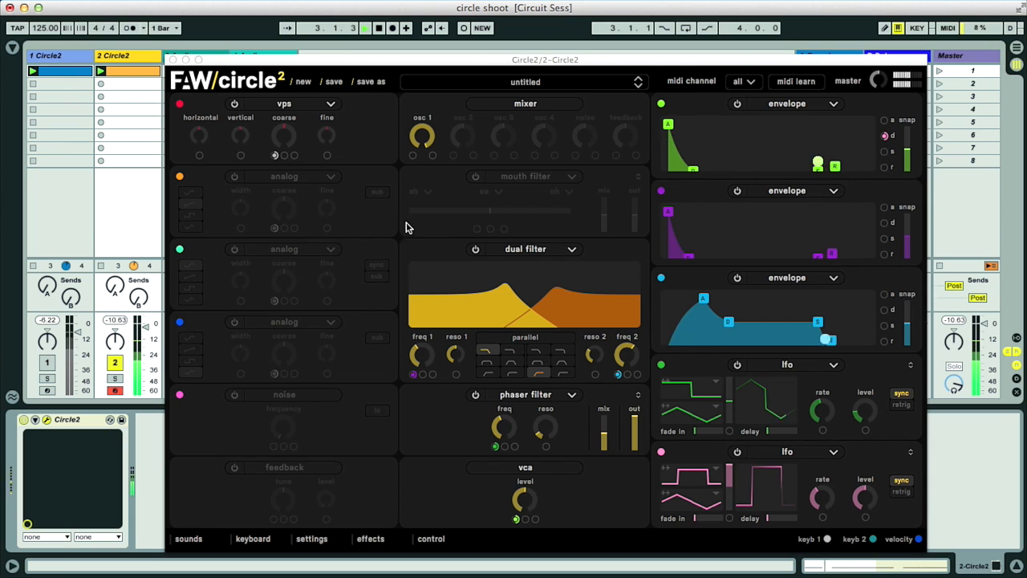
pyautogui.click(234, 177)
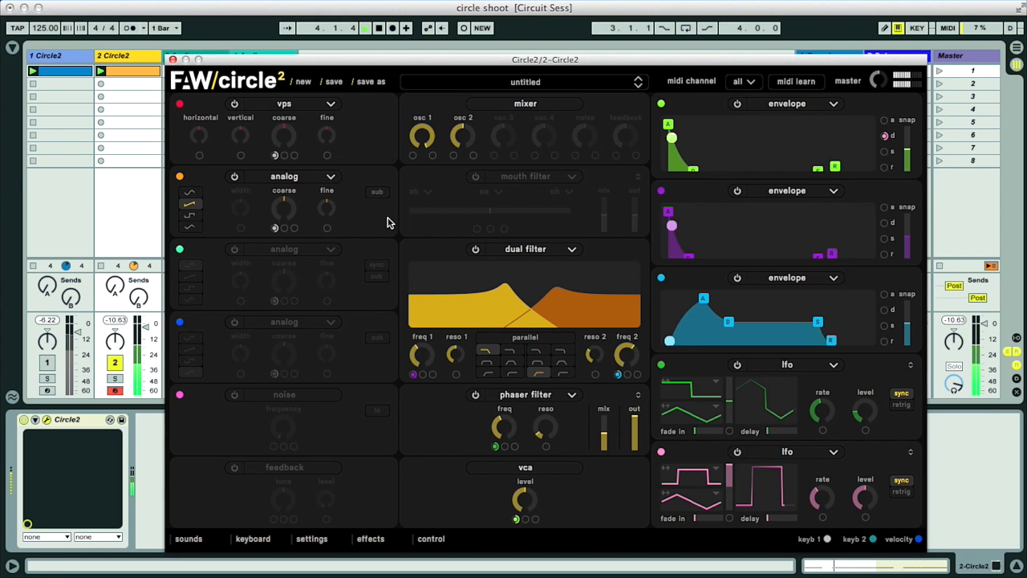
pyautogui.click(284, 175)
pyautogui.click(284, 200)
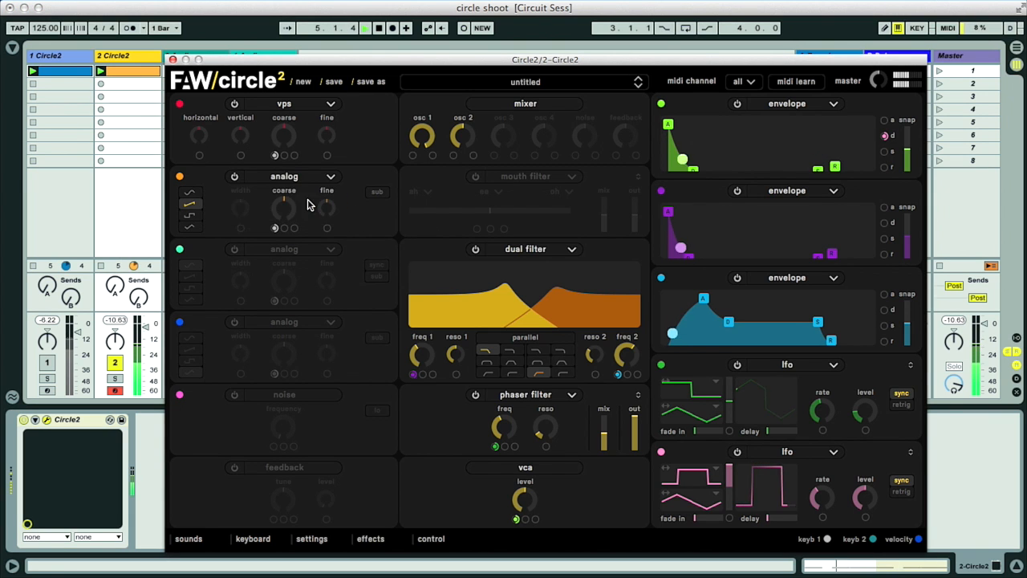
# Audition several waveforms for the first slot of the second oscillator's wavetable, including bratislava and budapest, and settle on baku
pyautogui.click(215, 198)
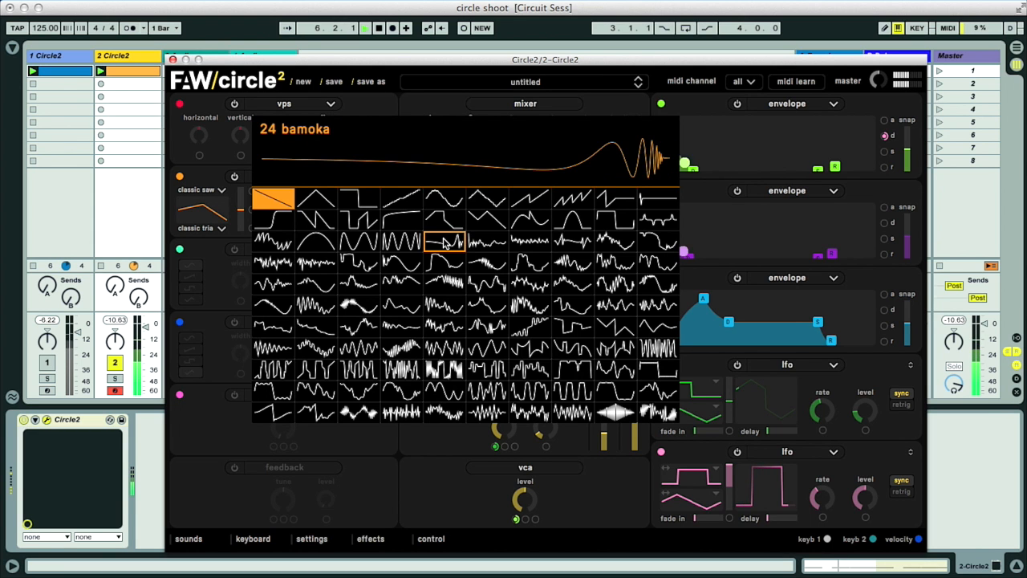
pyautogui.click(451, 266)
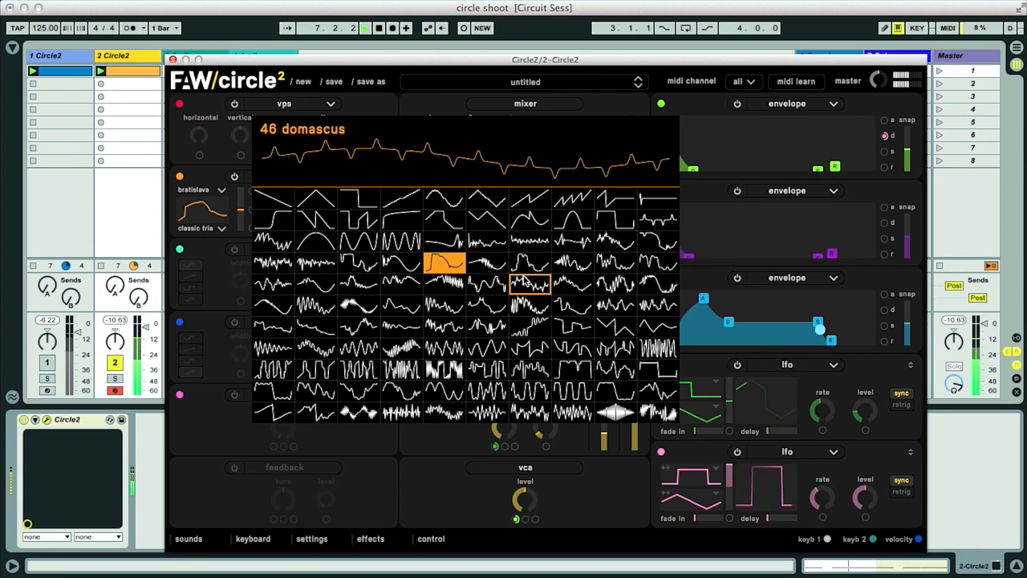
pyautogui.click(563, 266)
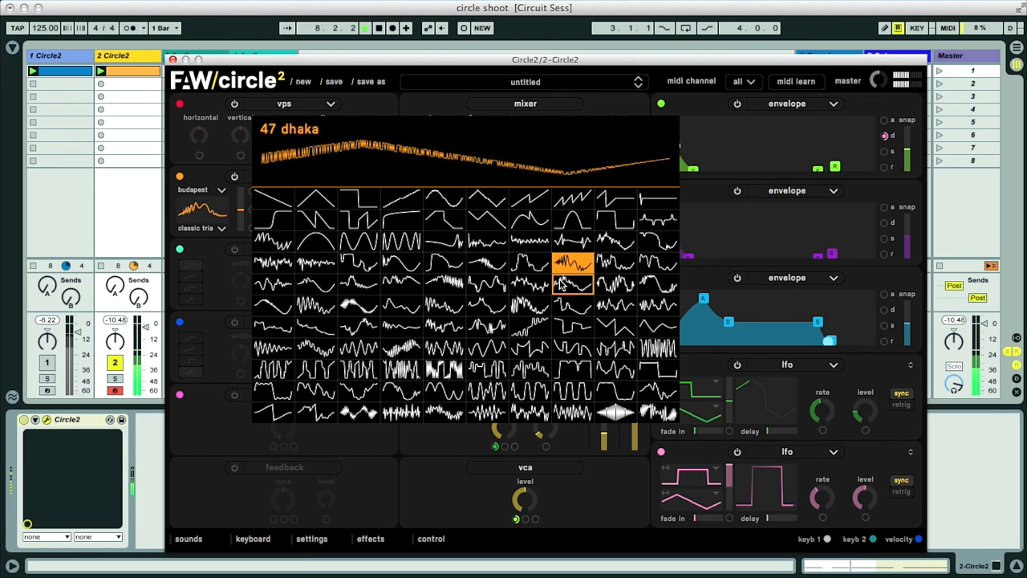
pyautogui.click(572, 304)
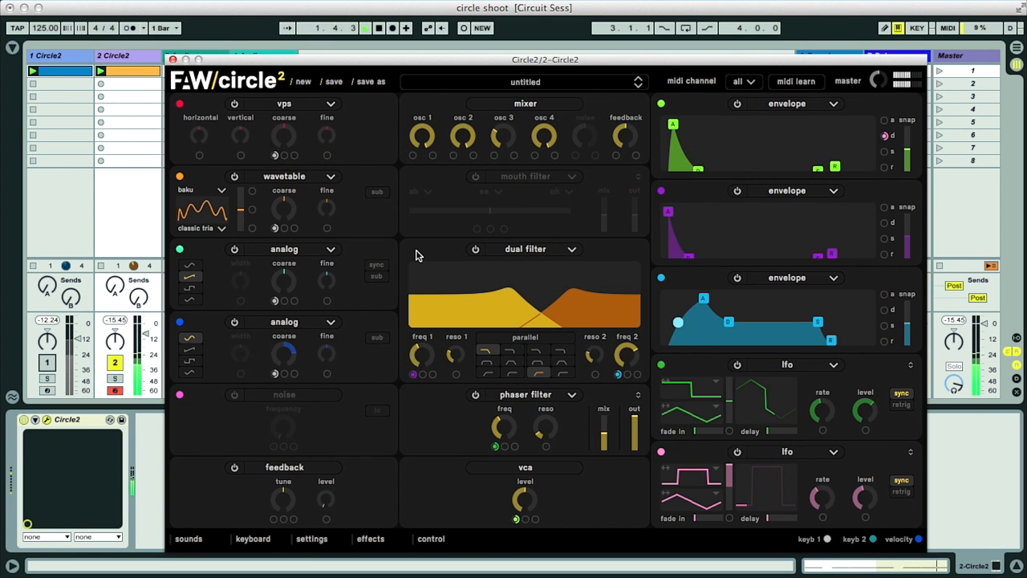
# Load and enable a shelving eq in place of the mouth filter, boost its low and high shelves, adjust its output and compare it bypassed
pyautogui.click(570, 176)
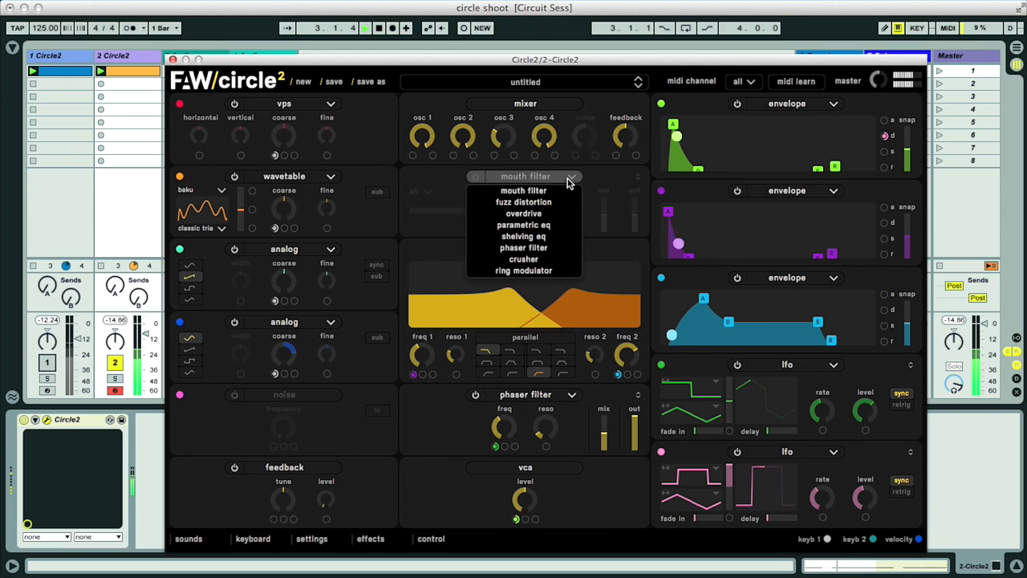
pyautogui.click(562, 237)
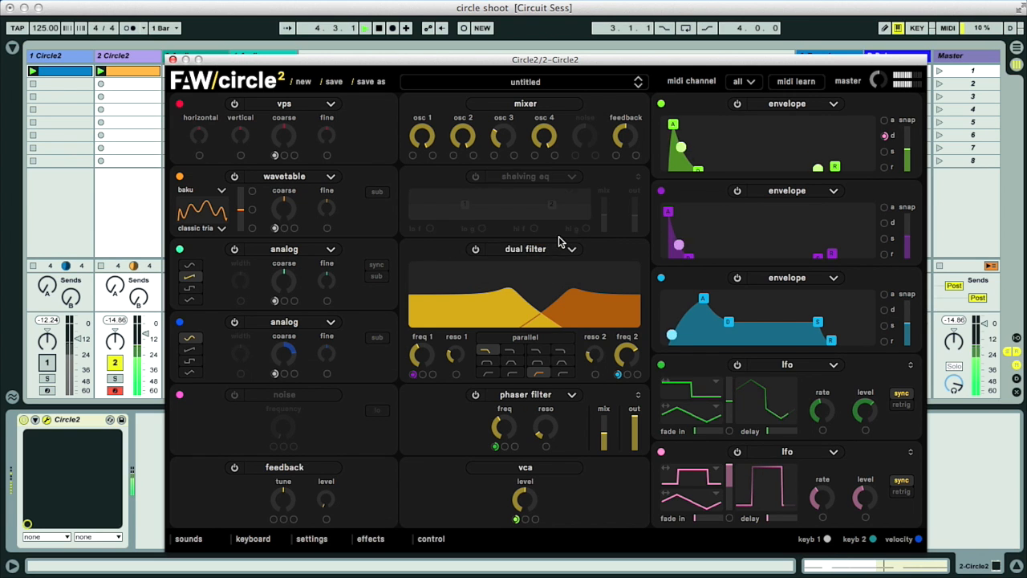
pyautogui.click(475, 176)
pyautogui.moveTo(464, 205); pyautogui.dragTo(467, 198)
pyautogui.moveTo(551, 207)
pyautogui.mouseDown()
pyautogui.moveTo(533, 212)
pyautogui.moveTo(556, 209)
pyautogui.moveTo(550, 199)
pyautogui.mouseUp()
pyautogui.moveTo(634, 215); pyautogui.dragTo(636, 214)
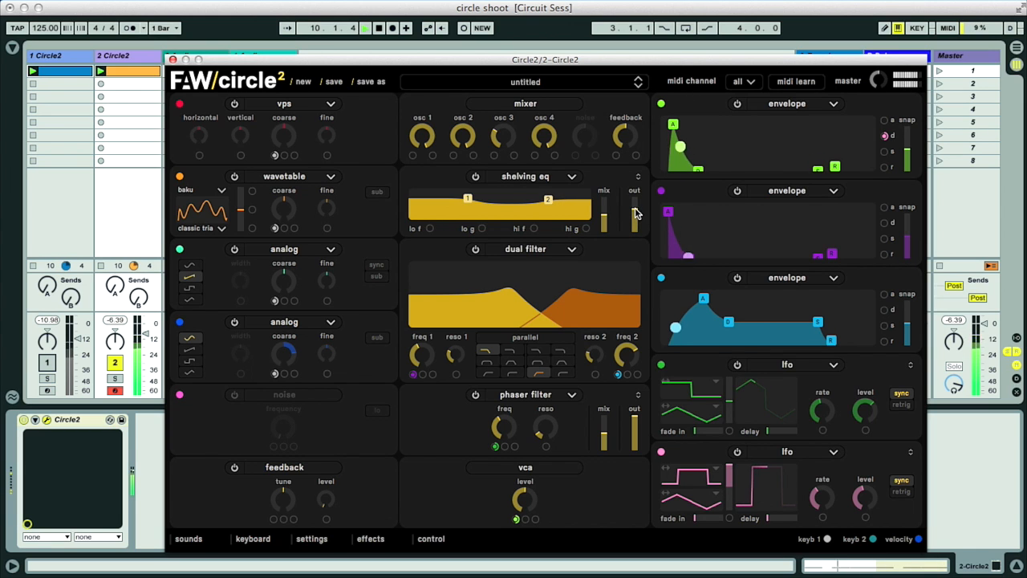
pyautogui.click(476, 178)
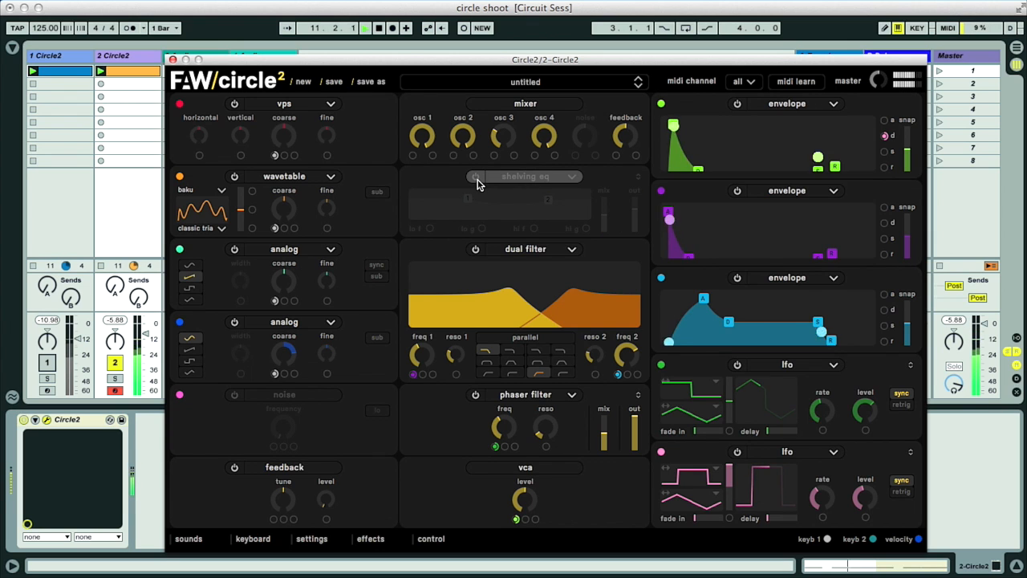
pyautogui.click(477, 180)
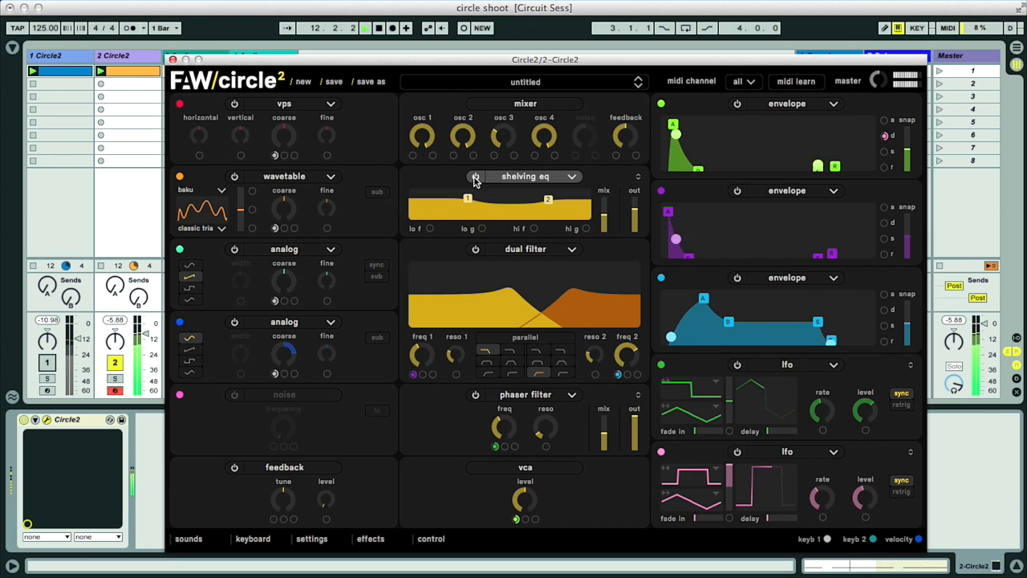
# Raise the vca level and the feedback level
pyautogui.moveTo(527, 497); pyautogui.dragTo(530, 463)
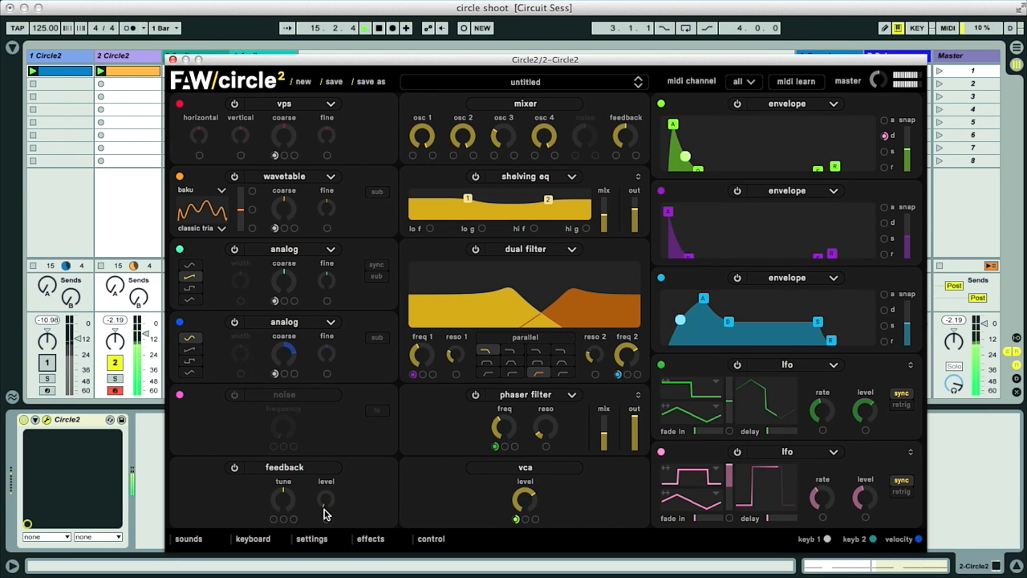
pyautogui.moveTo(326, 500); pyautogui.dragTo(315, 470)
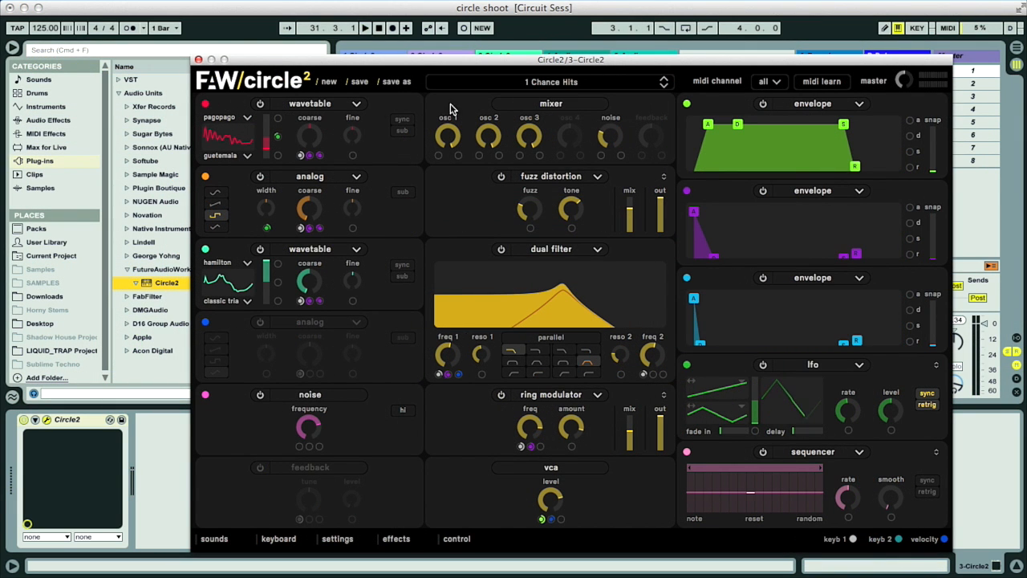
# Start a new untitled patch in the third Circle2 instance, and clear the view by hiding the browser and repositioning the synth window
pyautogui.click(327, 83)
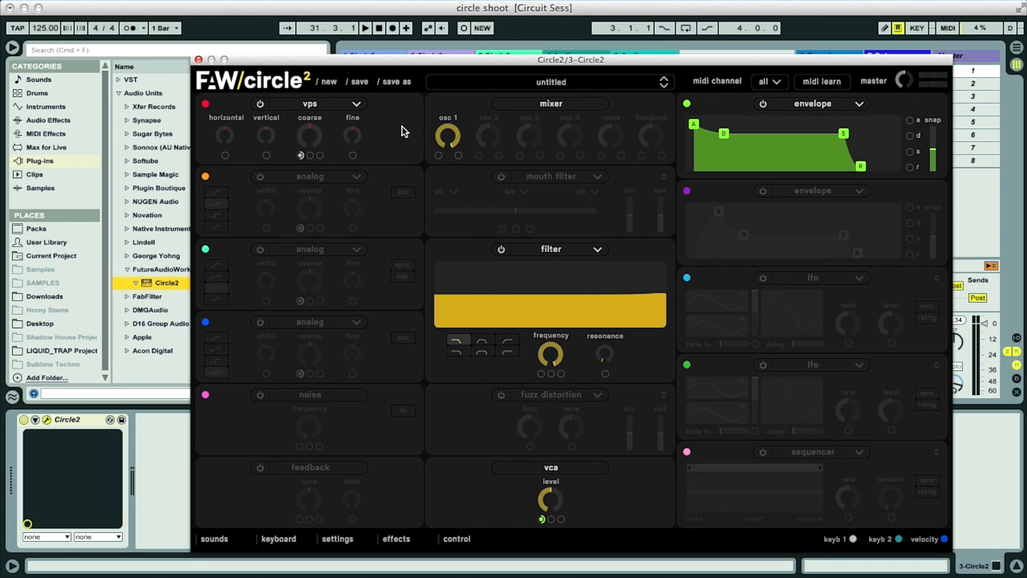
pyautogui.click(12, 48)
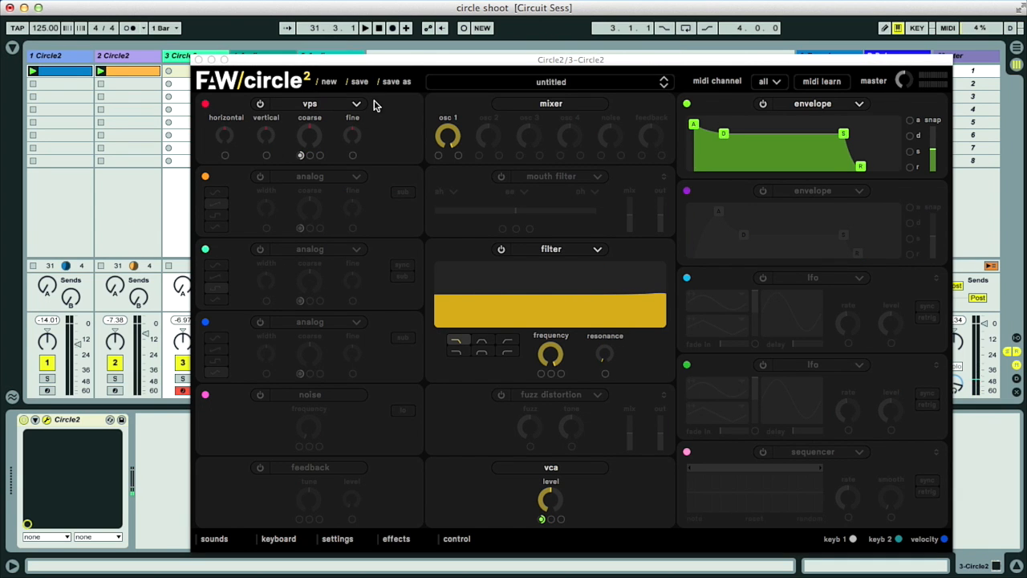
pyautogui.moveTo(407, 64); pyautogui.dragTo(379, 52)
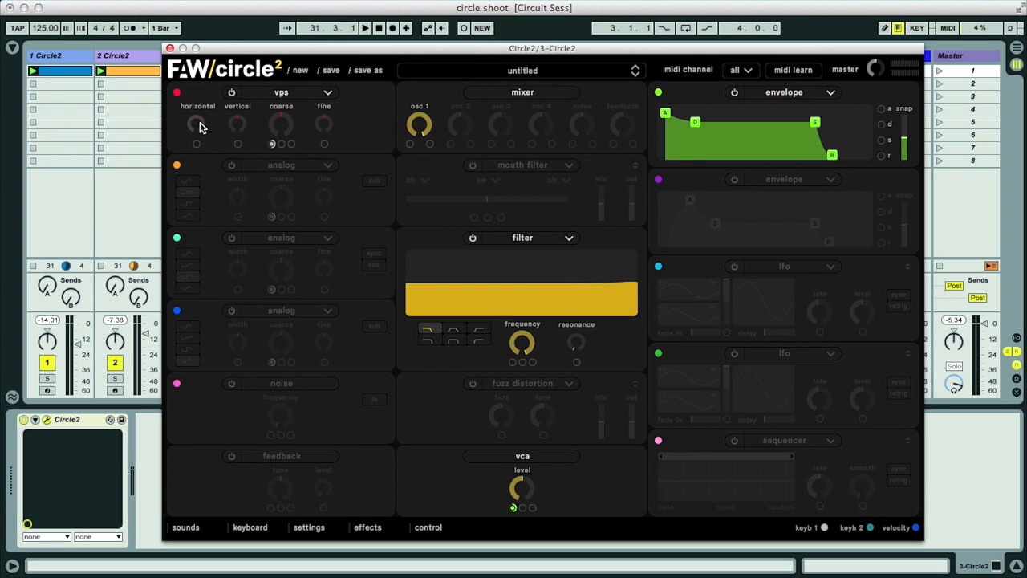
# Adjust the horizontal and vertical amounts of the first oscillator's vps wave while listening to the timbre
pyautogui.moveTo(196, 130)
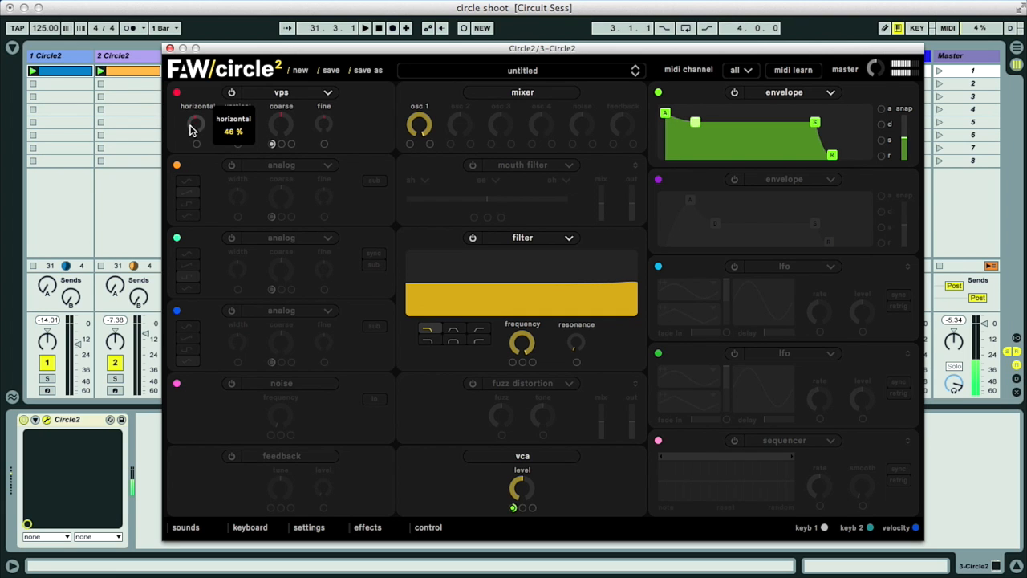
pyautogui.moveTo(195, 118); pyautogui.dragTo(239, 98)
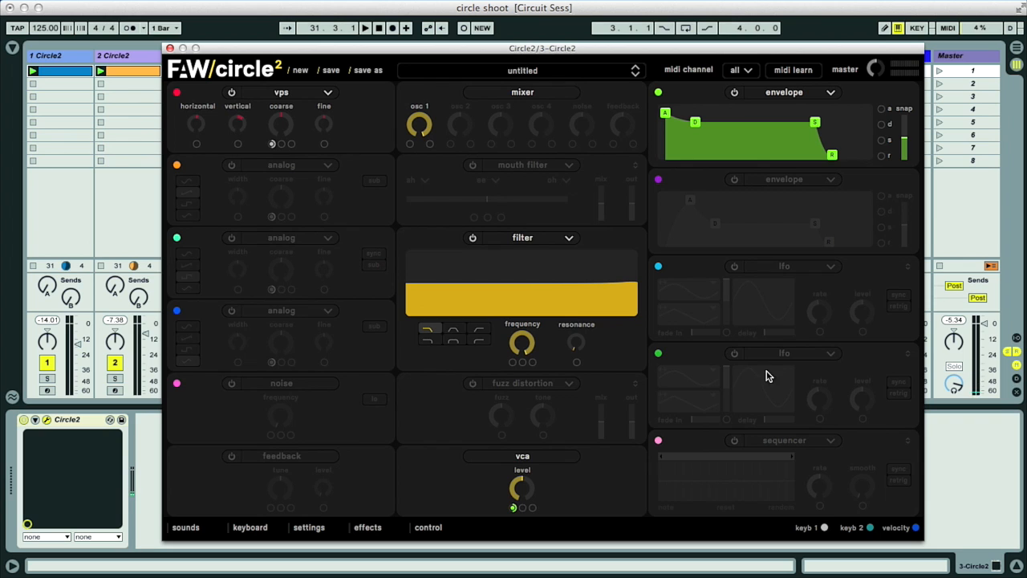
# Change the fourth modulator to a sequencer and enable both it and the fifth modulator's sequencer
pyautogui.click(831, 354)
pyautogui.click(814, 388)
pyautogui.click(735, 353)
pyautogui.click(733, 441)
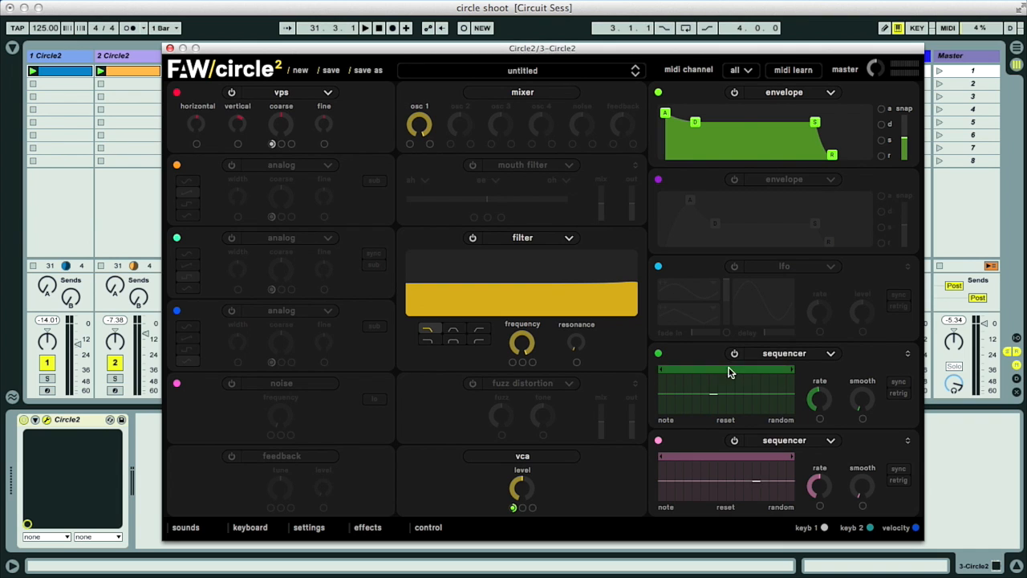
# Assign the fourth modulator's sequencer to the vps horizontal amount and the fifth modulator's sequencer to the vertical amount
pyautogui.click(658, 354)
pyautogui.click(198, 144)
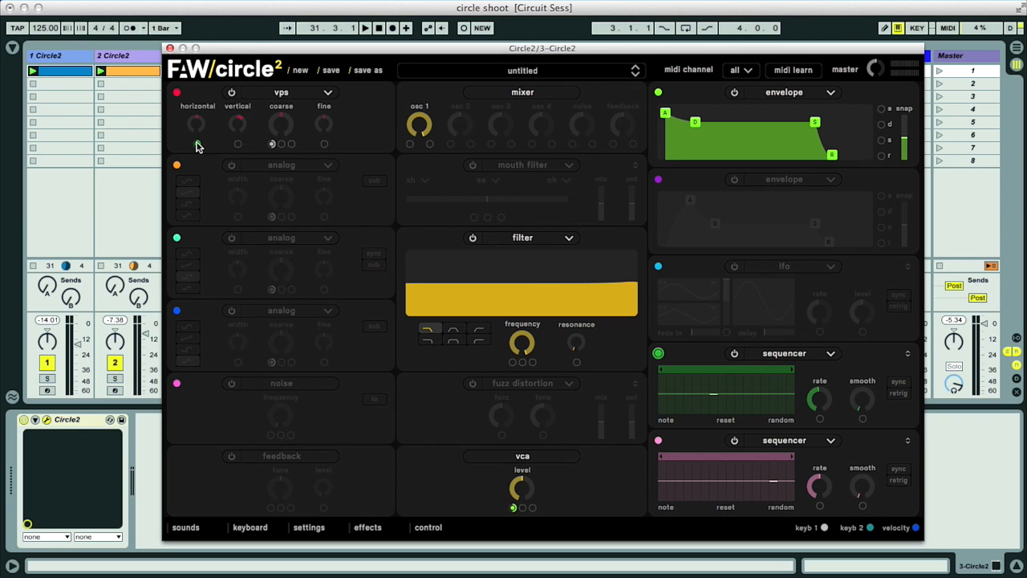
pyautogui.click(658, 441)
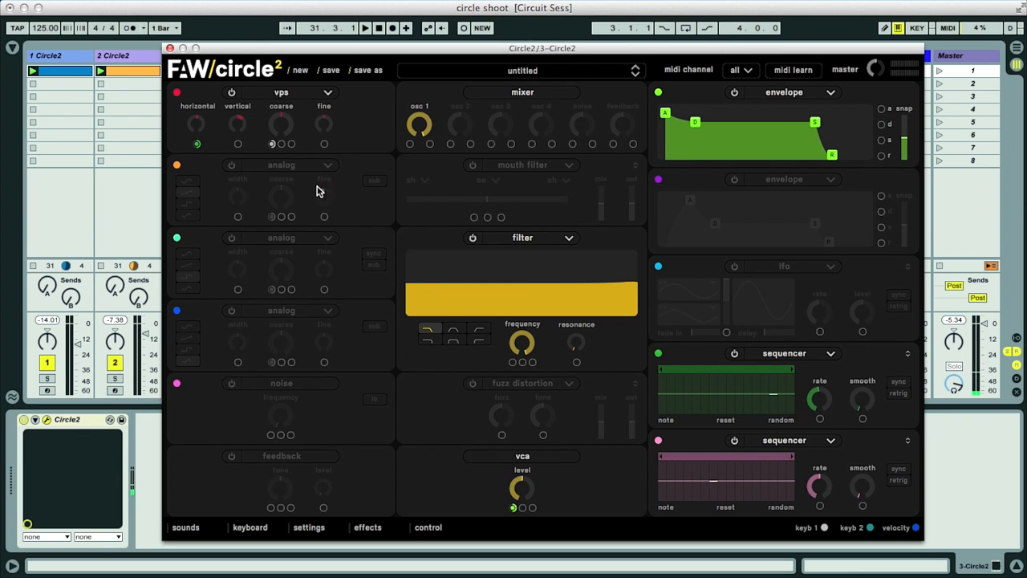
pyautogui.click(238, 145)
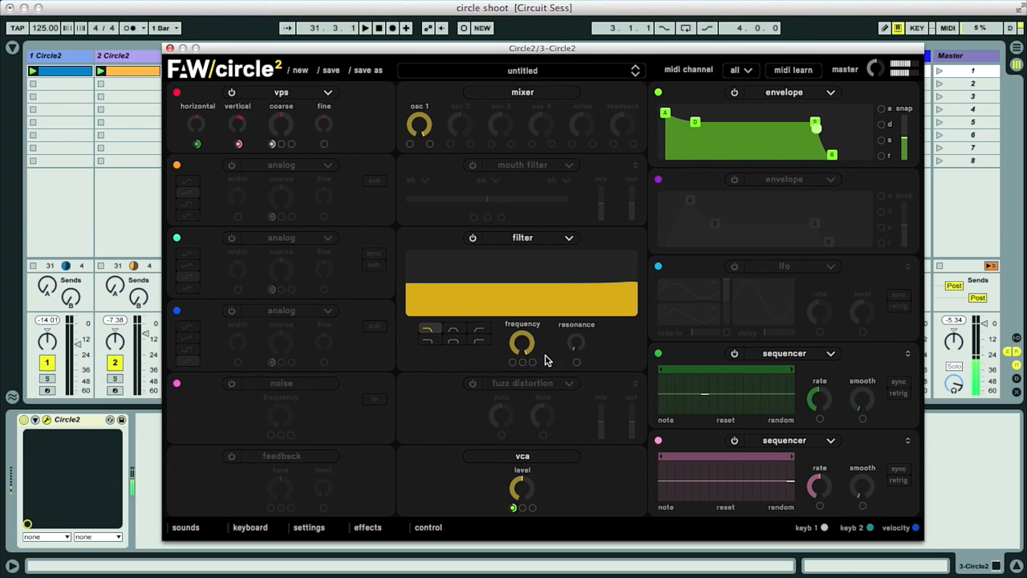
# Draw a varied step pattern in the fourth modulator's sequencer, raise its rate and smooth amounts, and sync it to tempo
pyautogui.moveTo(667, 396); pyautogui.dragTo(794, 389)
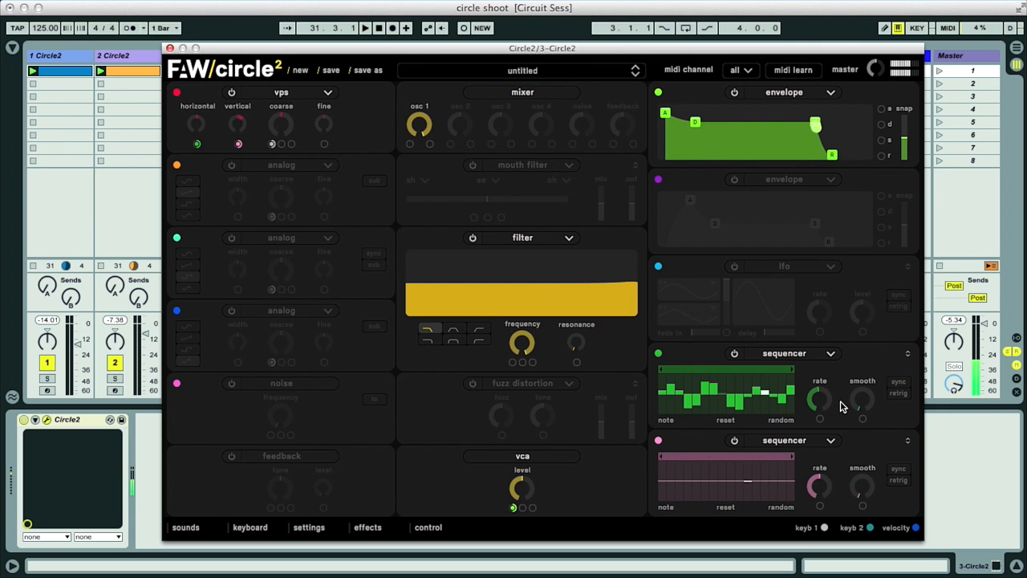
pyautogui.moveTo(824, 393); pyautogui.dragTo(818, 371)
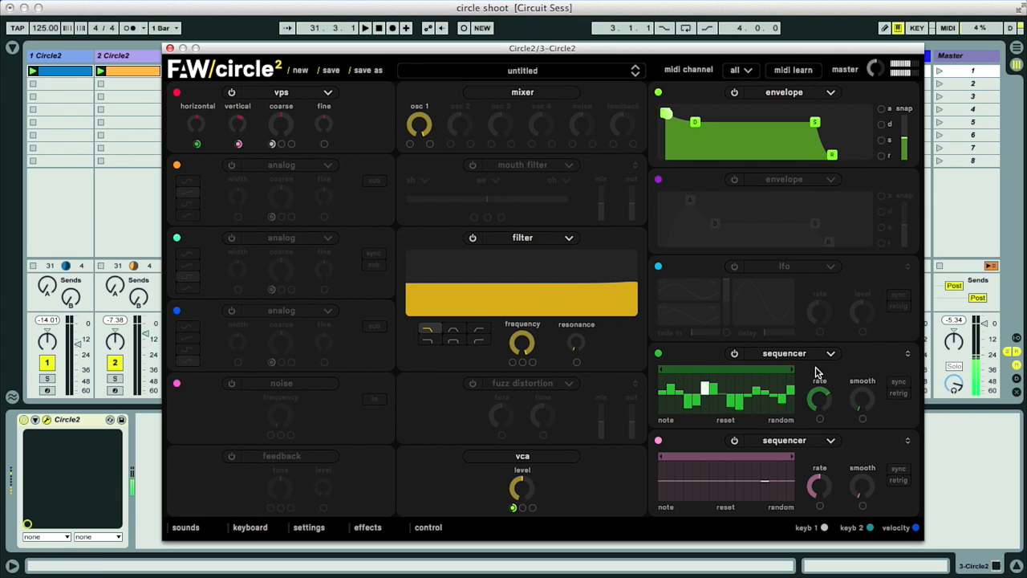
pyautogui.moveTo(857, 407); pyautogui.dragTo(845, 313)
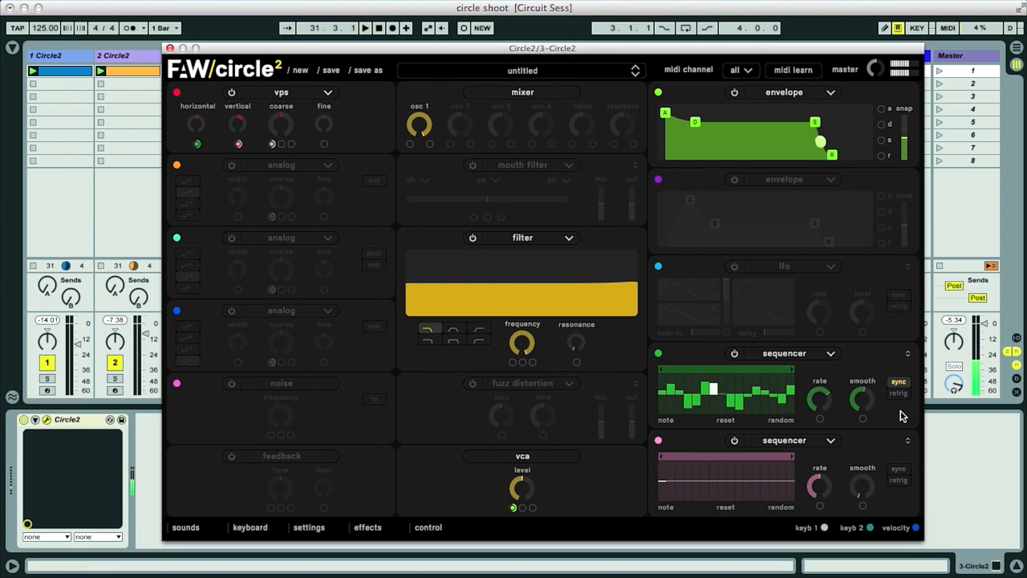
# Randomize the fifth modulator's sequencer, set its rate and smoothing with tempo sync on, and adjust its modulation depth on the vps vertical amount
pyautogui.click(781, 507)
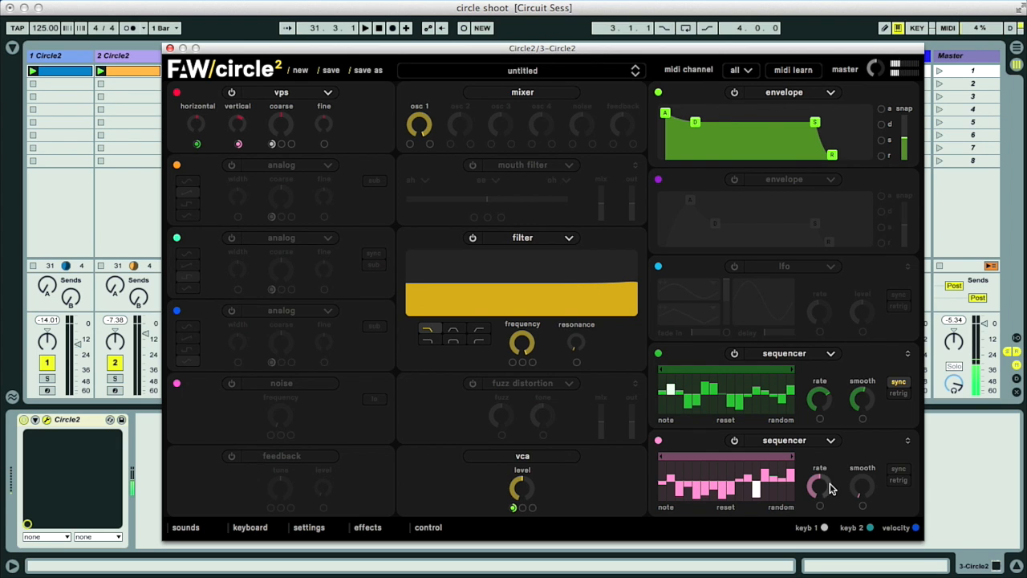
pyautogui.moveTo(825, 481); pyautogui.dragTo(856, 440)
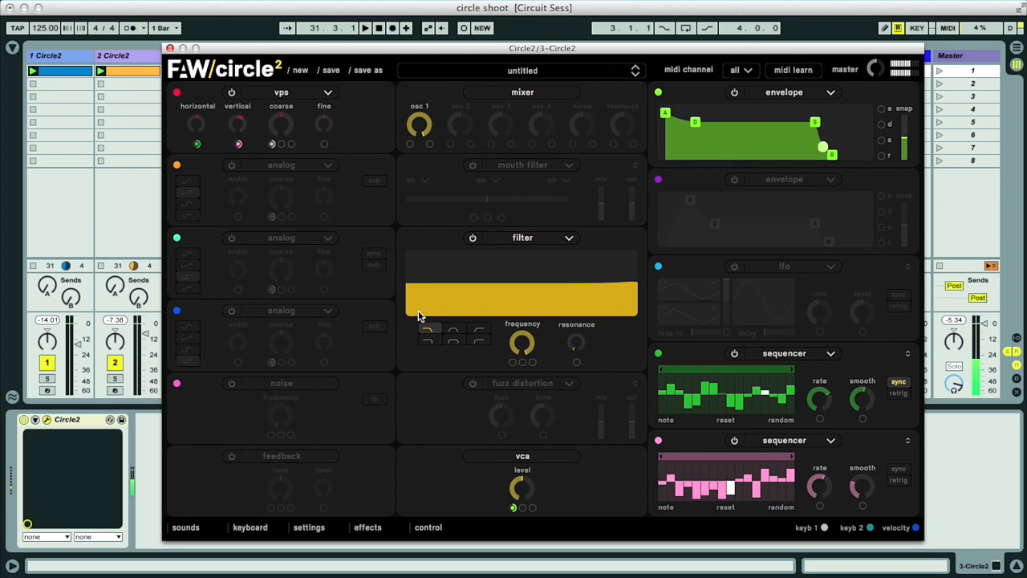
pyautogui.moveTo(239, 149); pyautogui.dragTo(207, 133)
pyautogui.moveTo(818, 485)
pyautogui.mouseDown()
pyautogui.moveTo(820, 442)
pyautogui.moveTo(820, 477)
pyautogui.mouseUp()
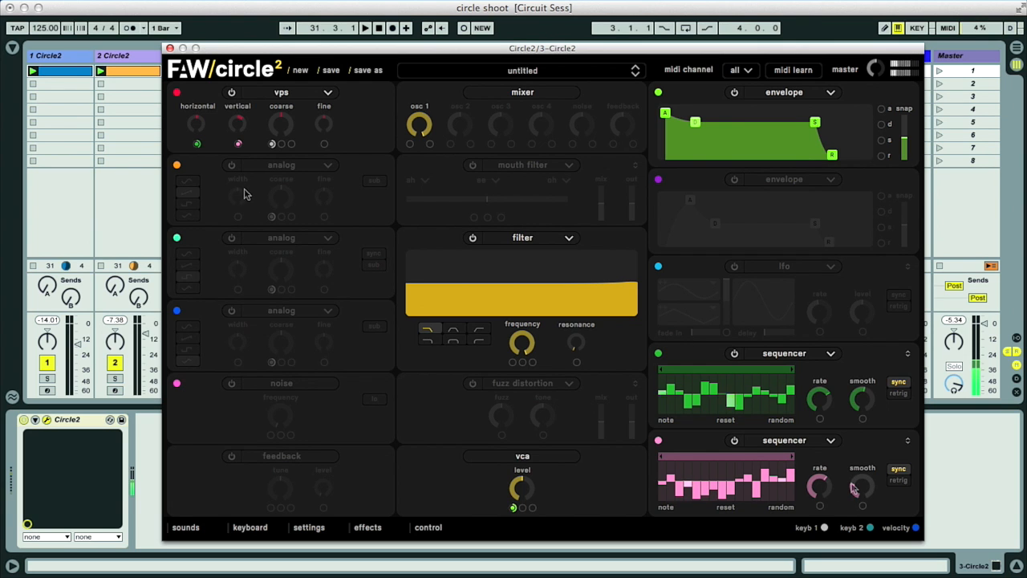
# Enable the second and third oscillators as analog sawtooths, fine-tuning the second down to about -29 and the third slightly up
pyautogui.click(231, 166)
pyautogui.click(231, 237)
pyautogui.click(187, 268)
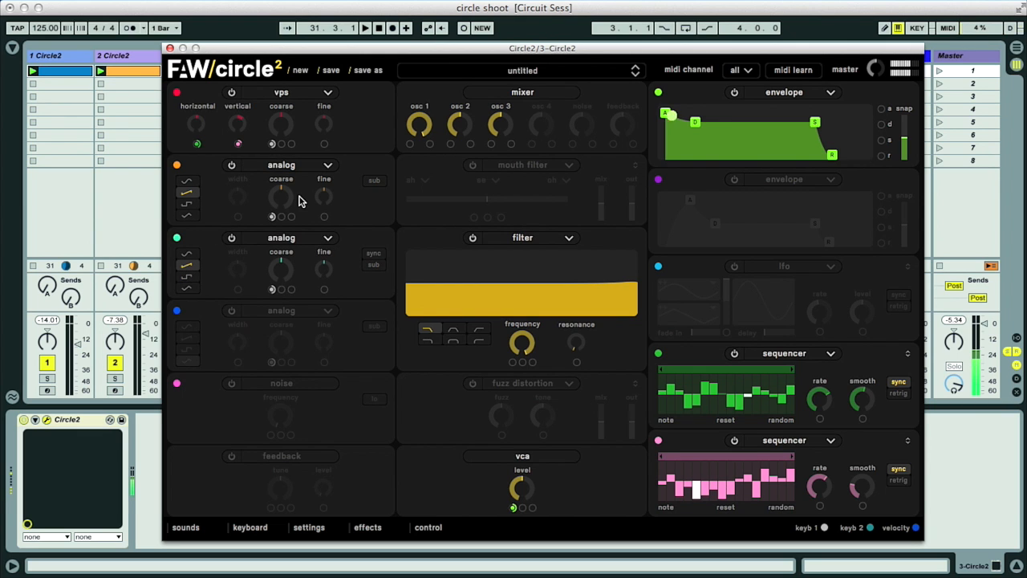
pyautogui.moveTo(320, 192); pyautogui.dragTo(317, 224)
pyautogui.moveTo(325, 271); pyautogui.dragTo(330, 256)
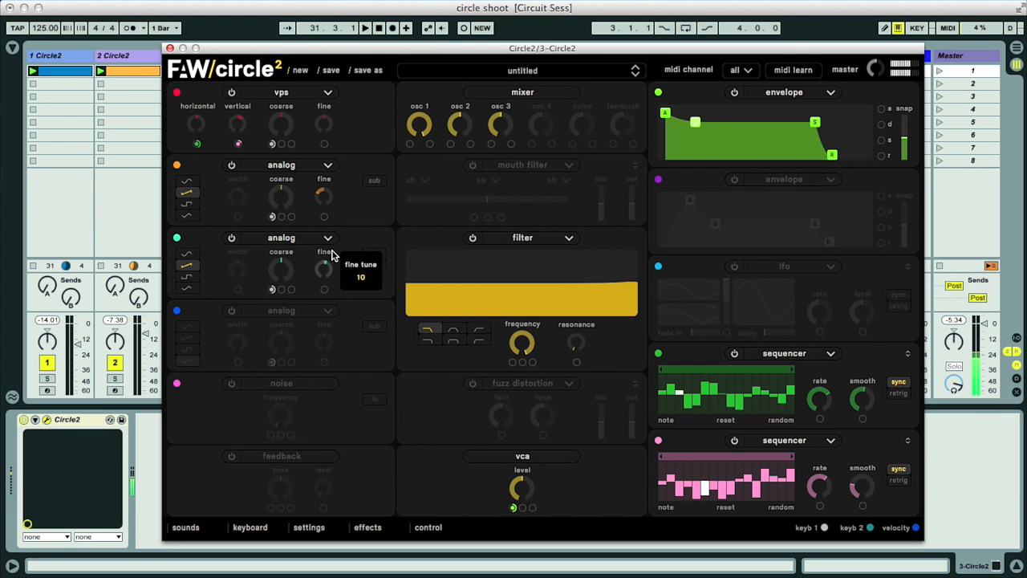
pyautogui.moveTo(326, 187)
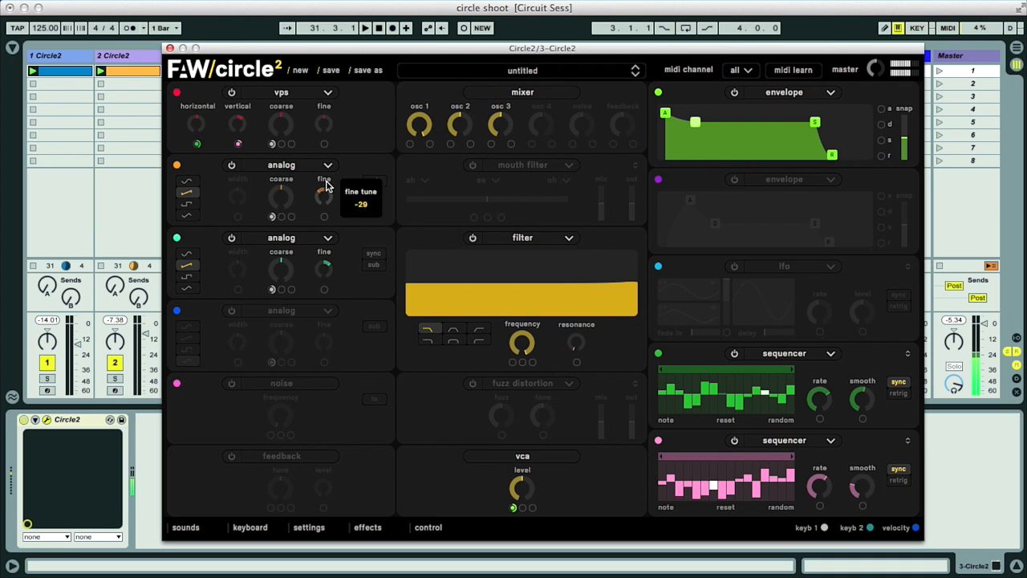
# Raise the coarse tuning of the second and third oscillators and lower both of their levels in the mixer
pyautogui.moveTo(288, 195); pyautogui.dragTo(292, 152)
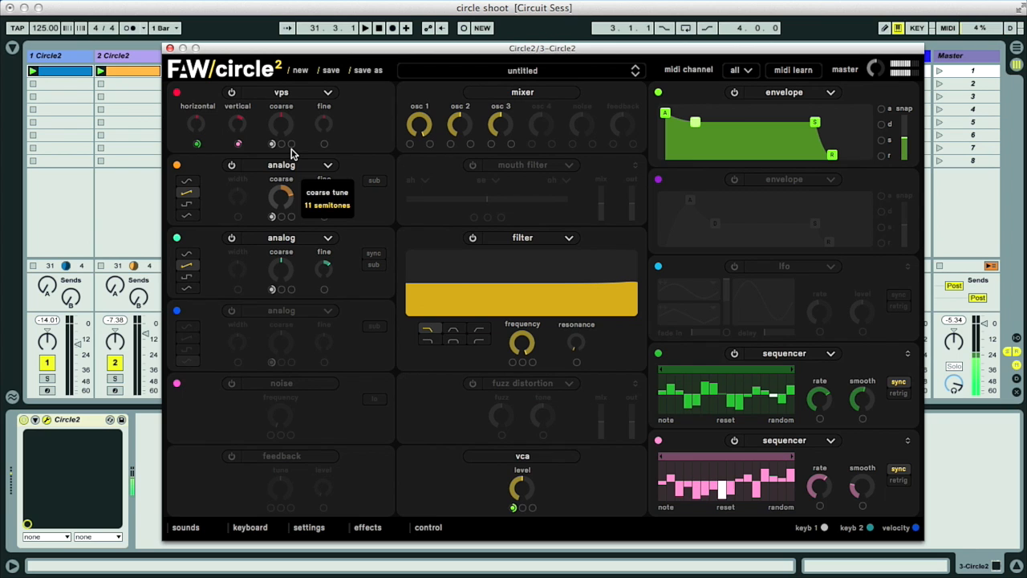
pyautogui.moveTo(281, 268); pyautogui.dragTo(285, 239)
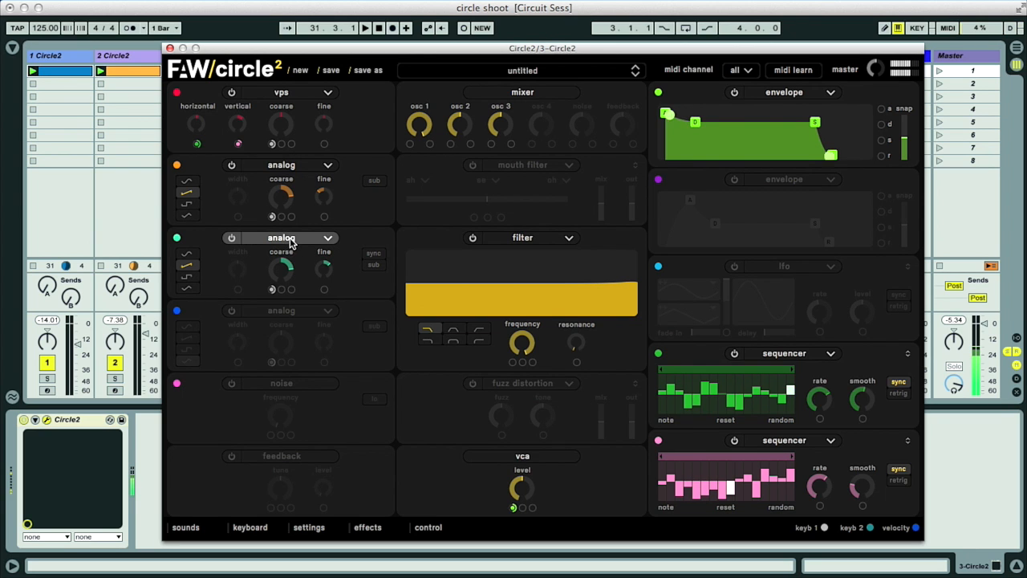
pyautogui.moveTo(463, 125); pyautogui.dragTo(467, 165)
pyautogui.moveTo(500, 126); pyautogui.dragTo(498, 160)
# Adjust the sequencer modulation depth on the vps oscillator and increase the fifth modulator's smooth amount
pyautogui.moveTo(197, 145)
pyautogui.moveTo(208, 142); pyautogui.dragTo(251, 138)
pyautogui.moveTo(239, 144)
pyautogui.moveTo(861, 484); pyautogui.dragTo(862, 445)
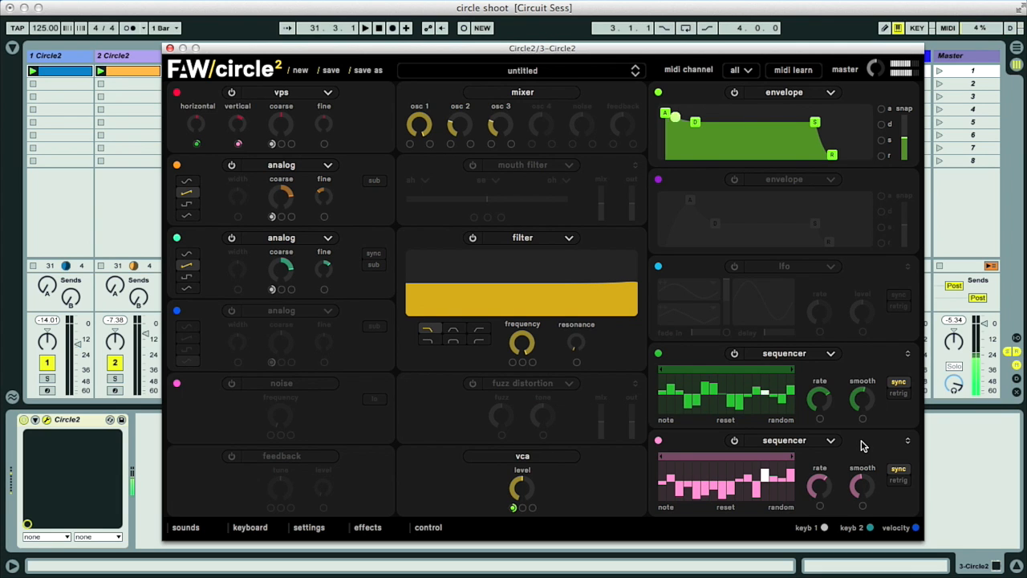
# Lengthen the first envelope's attack and release, and lower the filter frequency to around mid-range
pyautogui.moveTo(665, 115); pyautogui.dragTo(698, 114)
pyautogui.moveTo(836, 156); pyautogui.dragTo(847, 157)
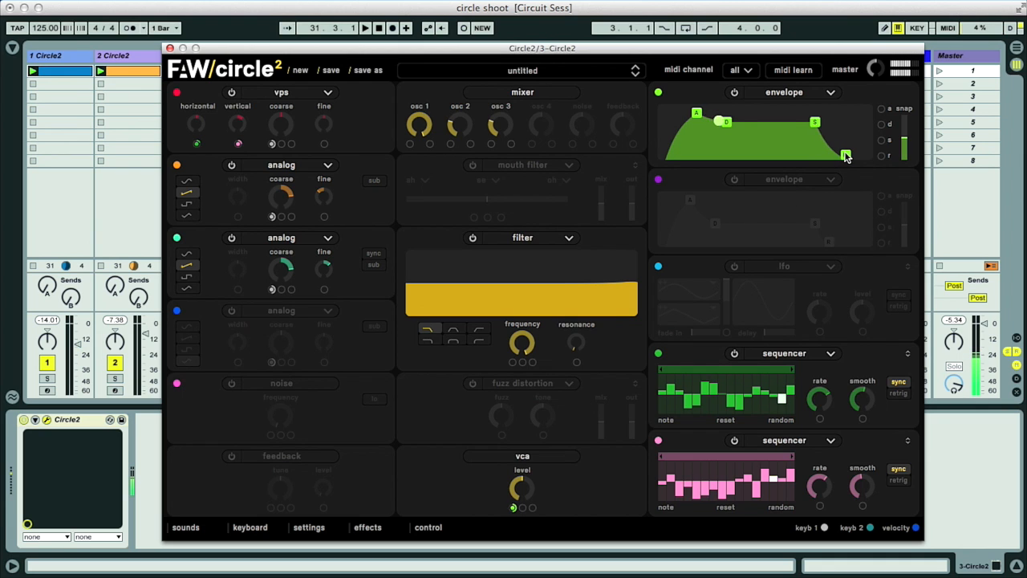
pyautogui.moveTo(699, 114); pyautogui.dragTo(703, 116)
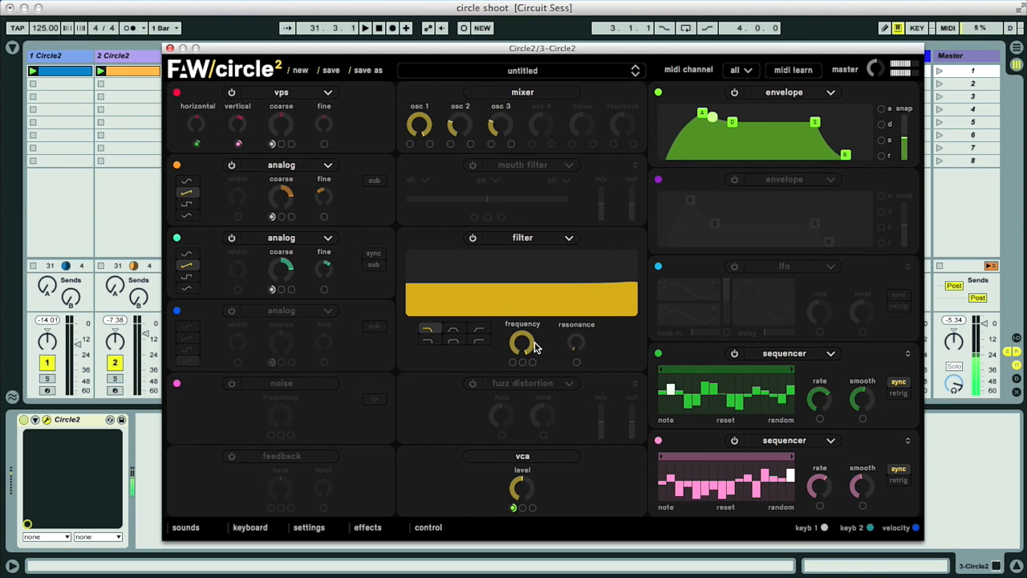
pyautogui.moveTo(536, 350); pyautogui.dragTo(535, 413)
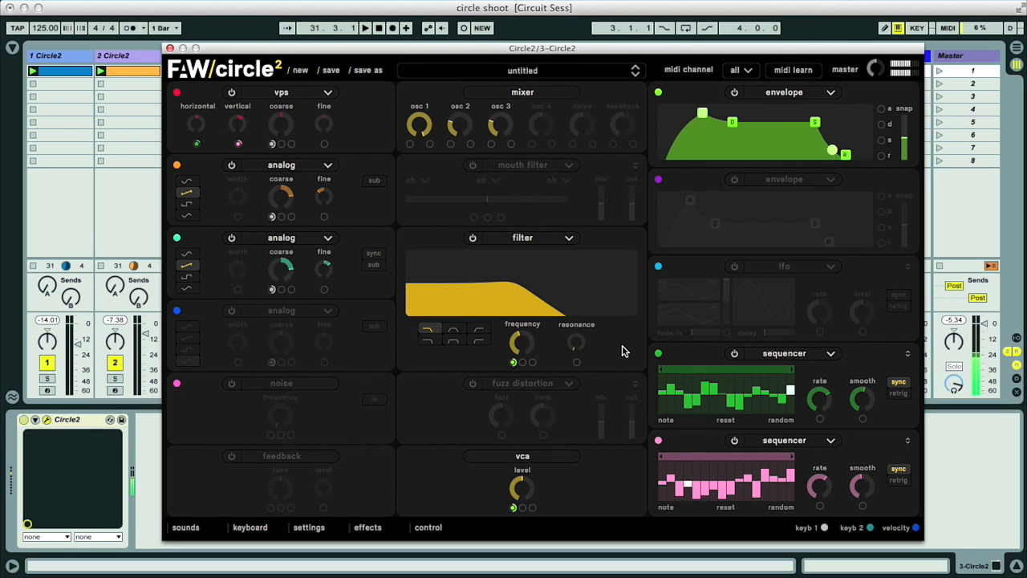
# Enable the LFO and assign it to modulate the mixer levels of oscillators 1, 2 and 3
pyautogui.click(734, 266)
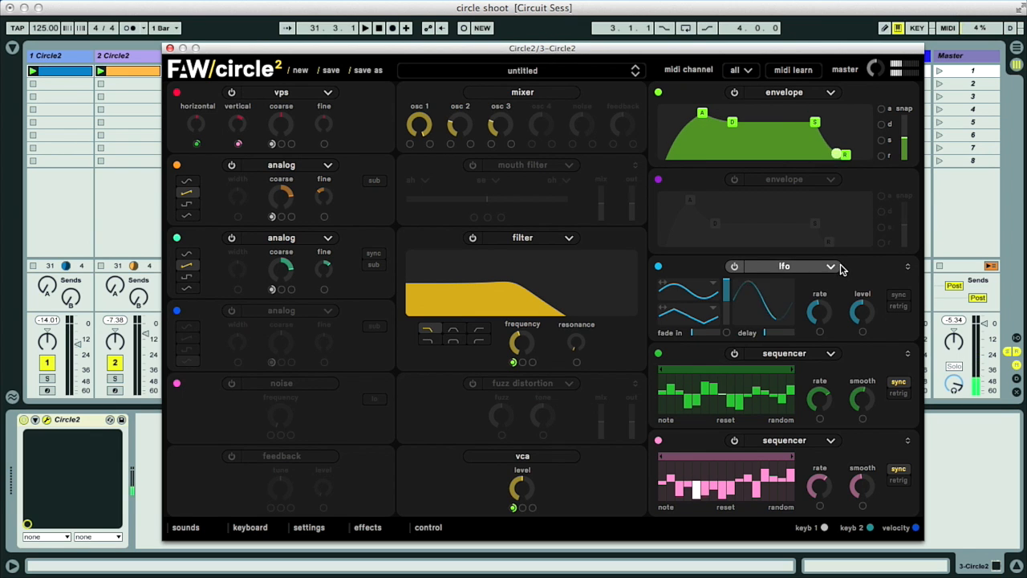
pyautogui.moveTo(658, 268); pyautogui.dragTo(492, 144)
pyautogui.moveTo(658, 270); pyautogui.dragTo(452, 145)
pyautogui.moveTo(657, 267); pyautogui.dragTo(410, 144)
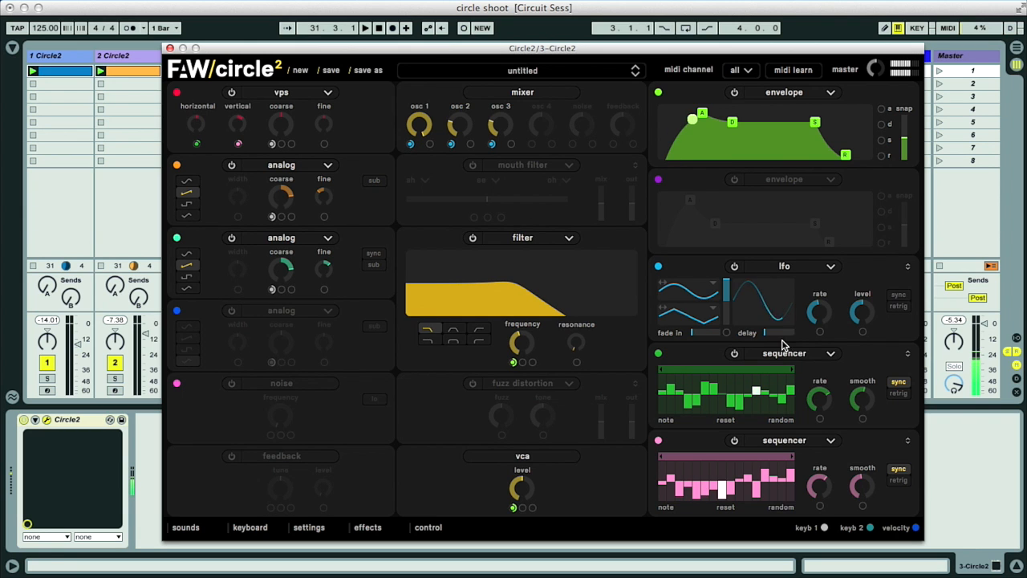
# Sync the LFO to tempo, raise its rate and change its first waveform to a square
pyautogui.click(898, 295)
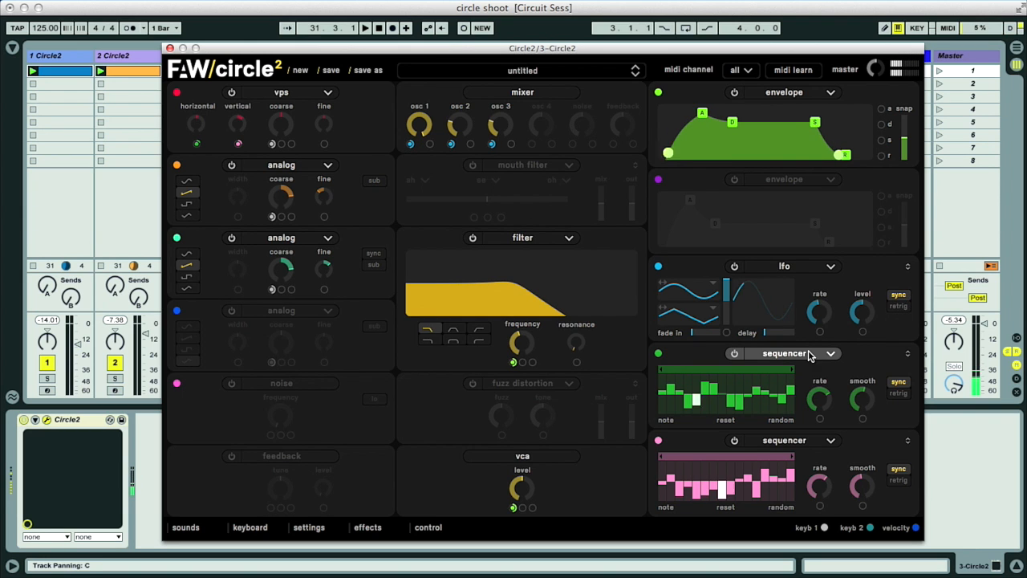
pyautogui.moveTo(818, 304); pyautogui.dragTo(820, 282)
pyautogui.click(711, 283)
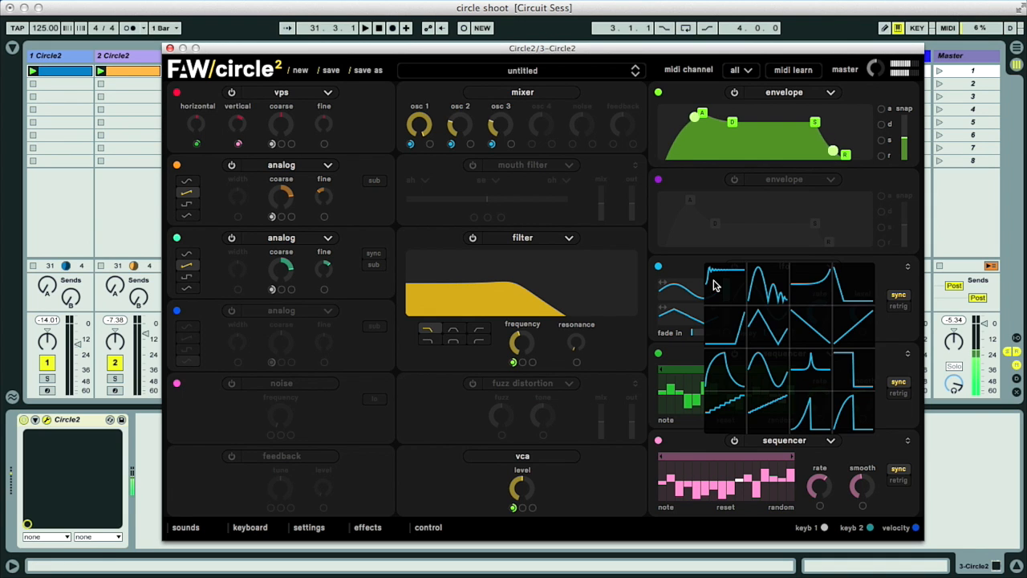
pyautogui.click(845, 368)
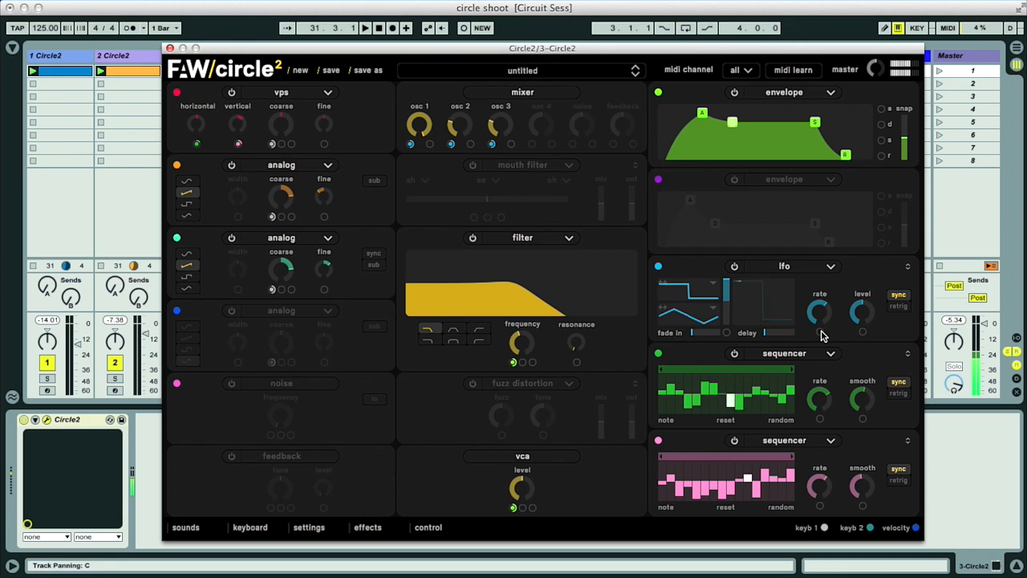
# Blend the LFO's two waveforms with a mix of about 0.51 and adjust the LFO's level
pyautogui.moveTo(726, 283)
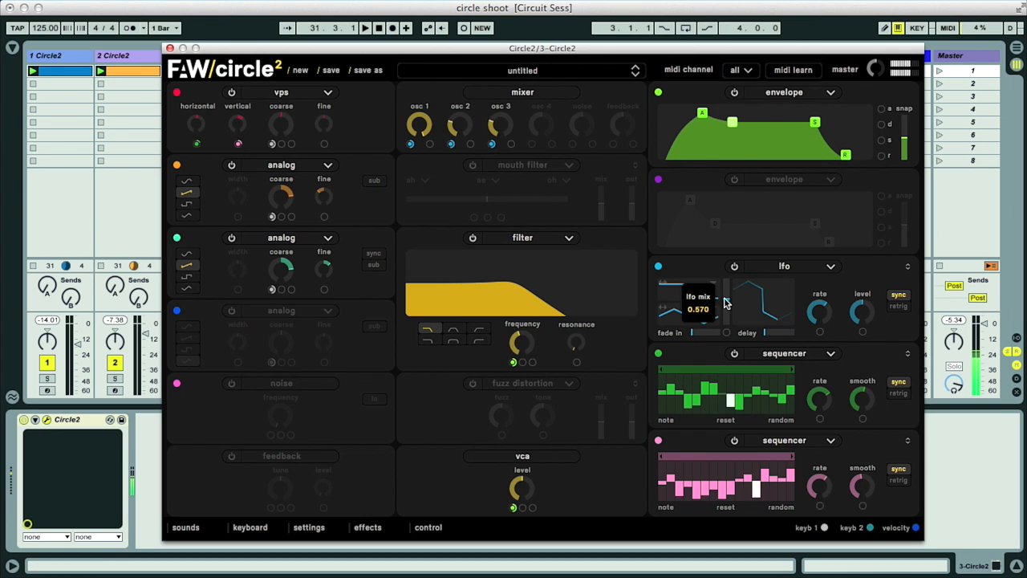
pyautogui.moveTo(869, 315); pyautogui.dragTo(848, 201)
pyautogui.moveTo(729, 290); pyautogui.dragTo(728, 319)
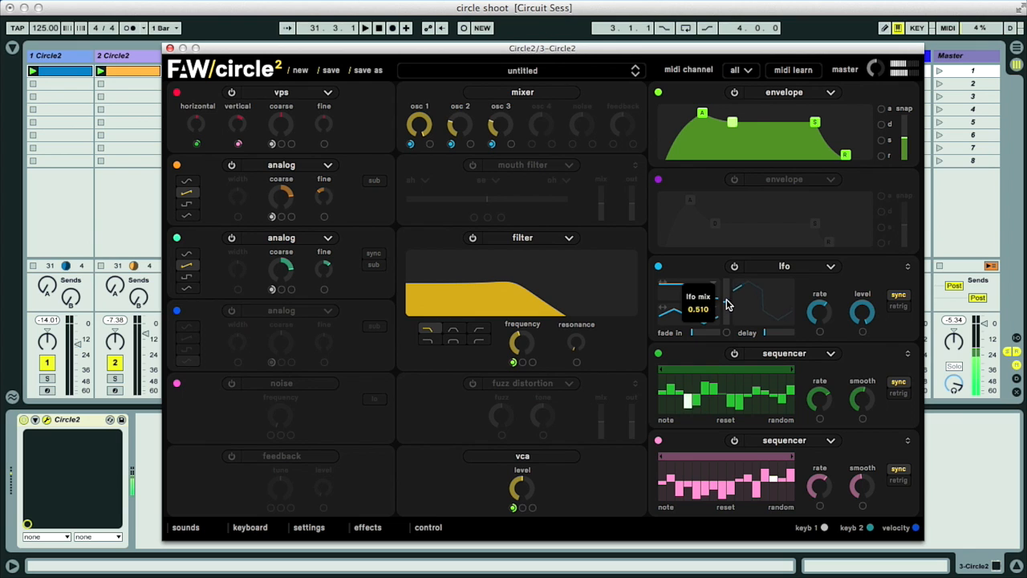
pyautogui.moveTo(862, 312); pyautogui.dragTo(872, 350)
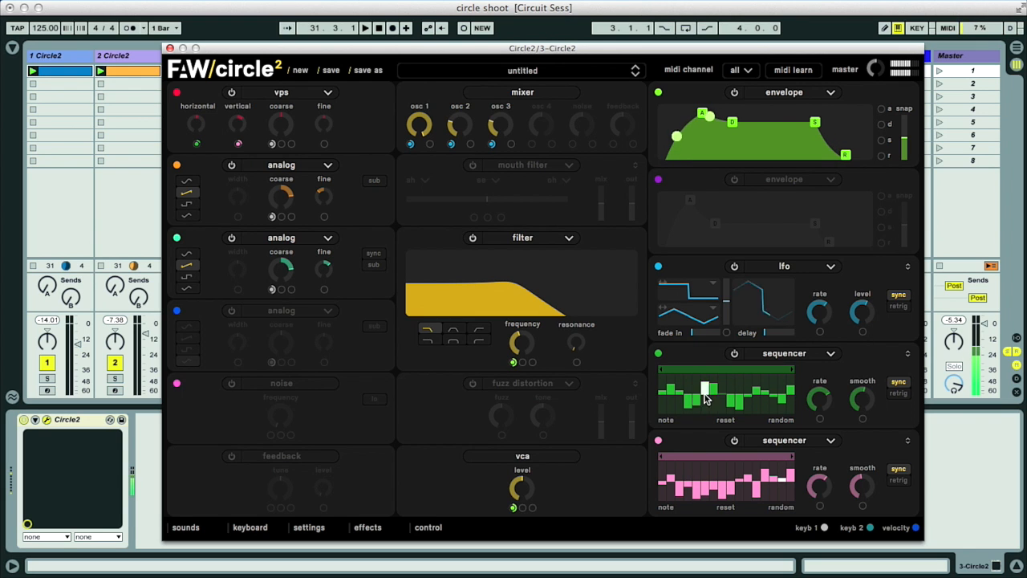
# Enable the first effect slot and set it to reverb
pyautogui.click(369, 527)
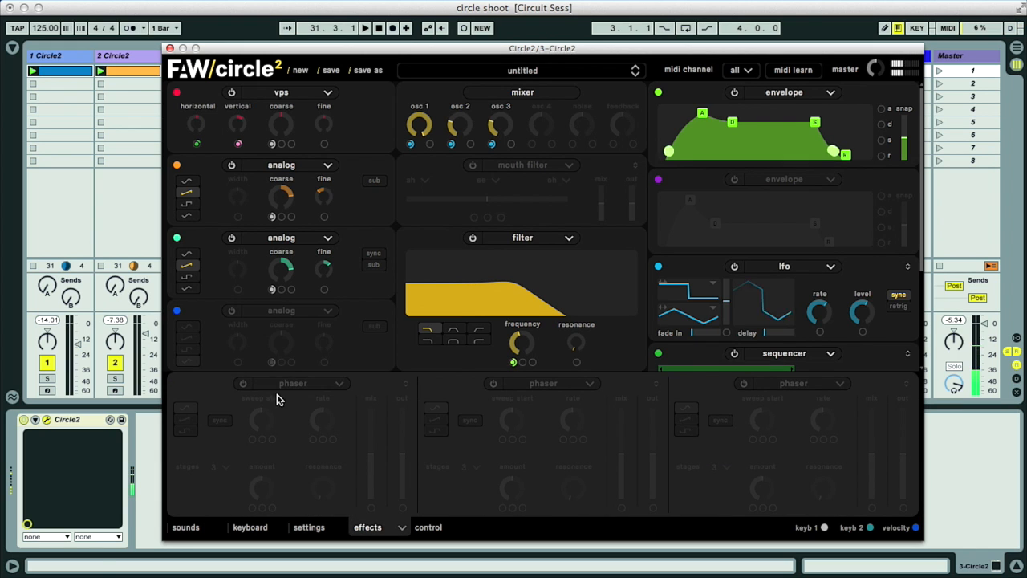
pyautogui.click(243, 383)
pyautogui.click(289, 383)
pyautogui.click(328, 411)
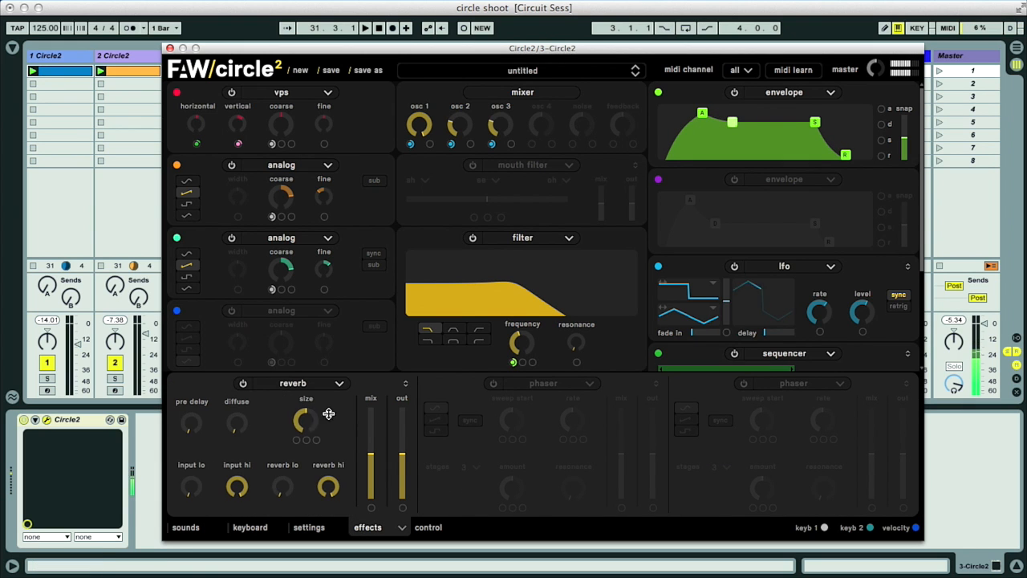
# Raise the reverb's output and size and lower its mix, then hide the effects section
pyautogui.moveTo(403, 457); pyautogui.dragTo(402, 413)
pyautogui.moveTo(371, 451); pyautogui.dragTo(371, 469)
pyautogui.moveTo(301, 417); pyautogui.dragTo(297, 380)
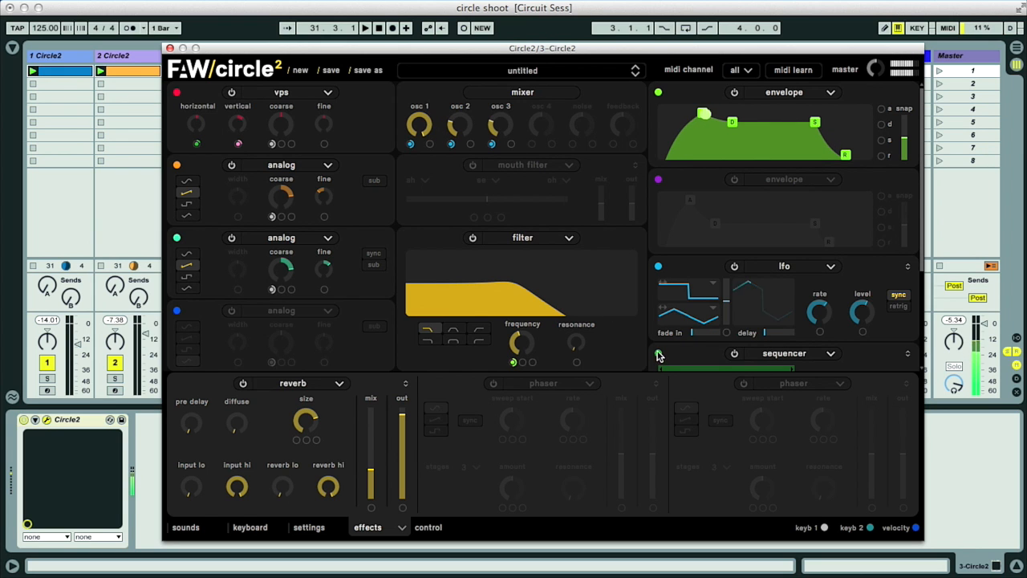
pyautogui.click(369, 531)
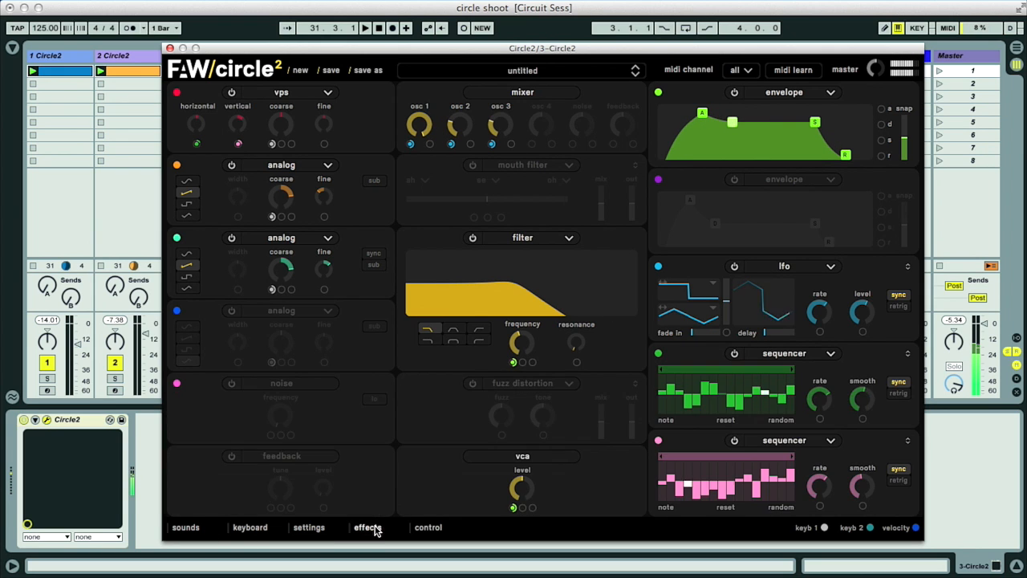
# Move the synth window aside to uncover the track mixer and lower track 3's volume
pyautogui.moveTo(219, 51); pyautogui.dragTo(321, 62)
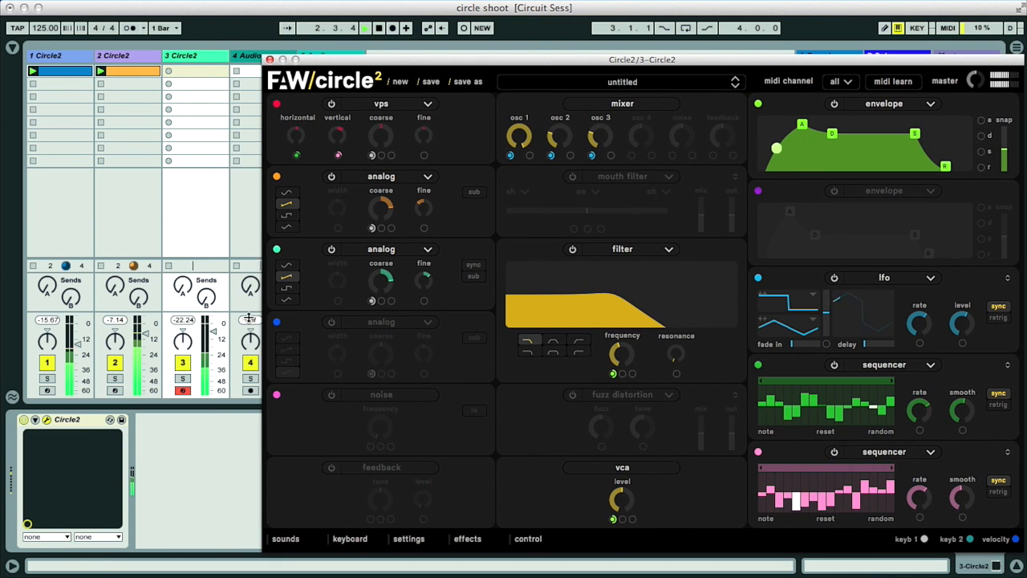
pyautogui.moveTo(213, 331); pyautogui.dragTo(213, 344)
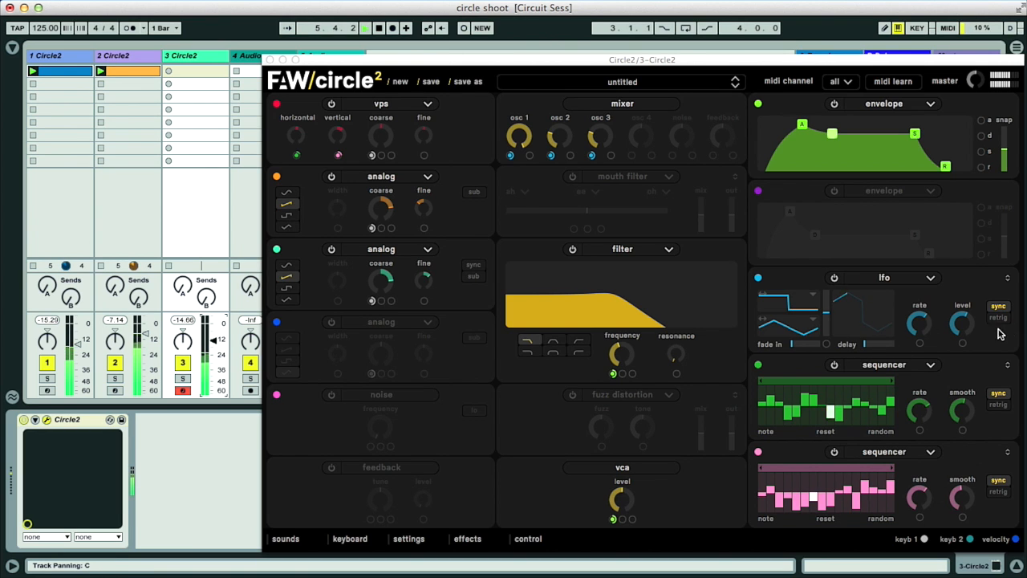
# Shift the phase of the LFO's square waveform earlier
pyautogui.click(780, 298)
pyautogui.moveTo(806, 304); pyautogui.dragTo(769, 306)
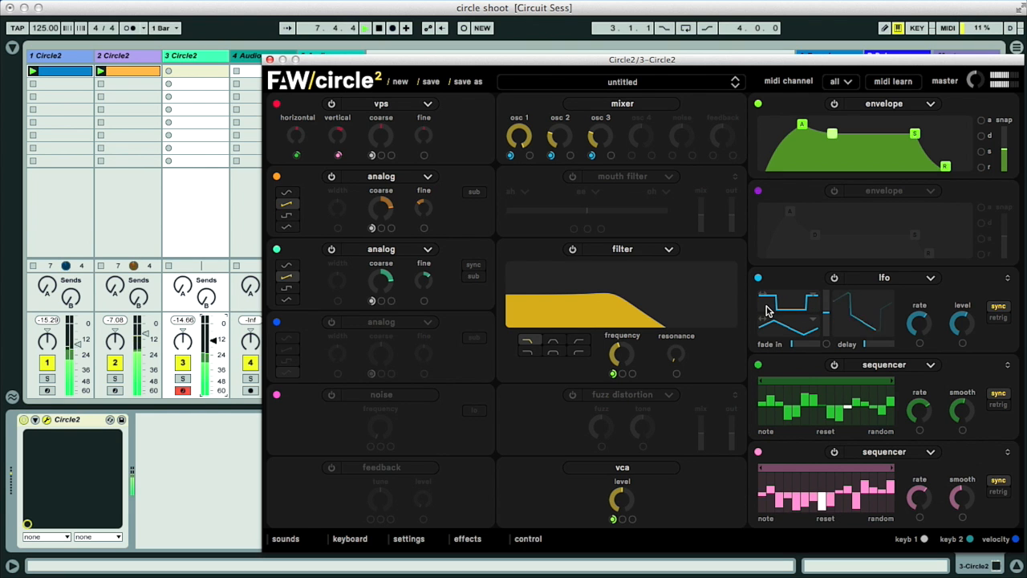